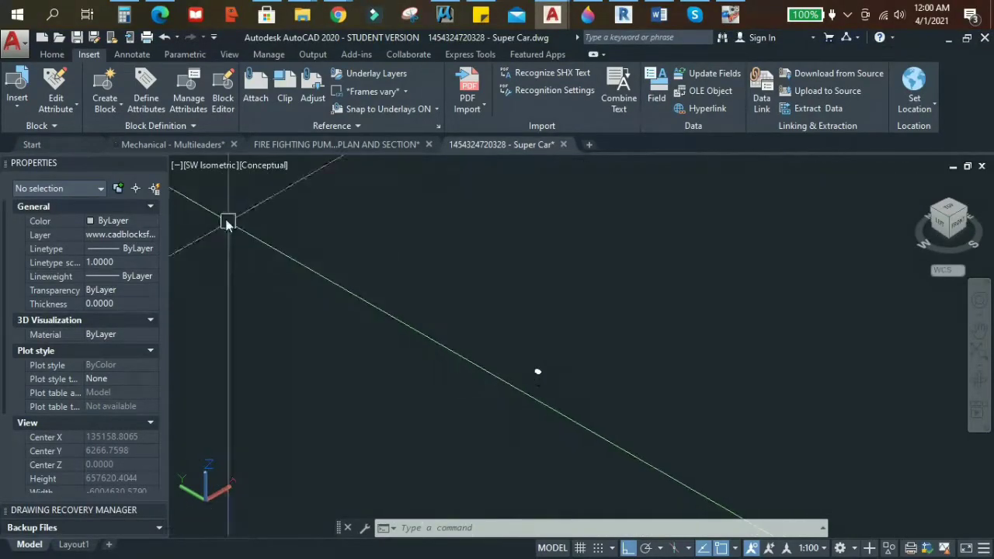
Switch to the Home tab and briefly open and dismiss the application menu.
{"action": "left_click", "coordinate": [50, 56]}
{"action": "left_click", "coordinate": [10, 43]}
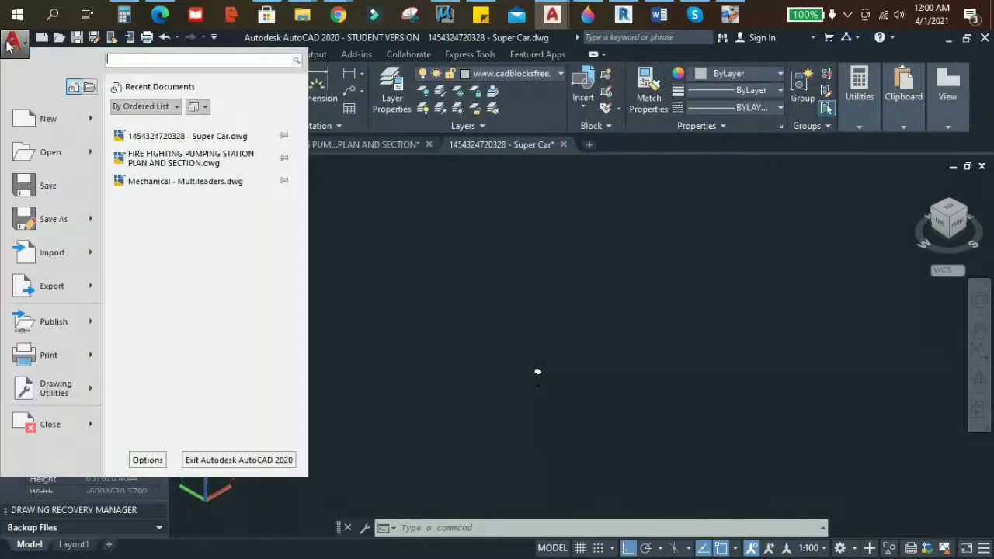
{"action": "left_click", "coordinate": [417, 345]}
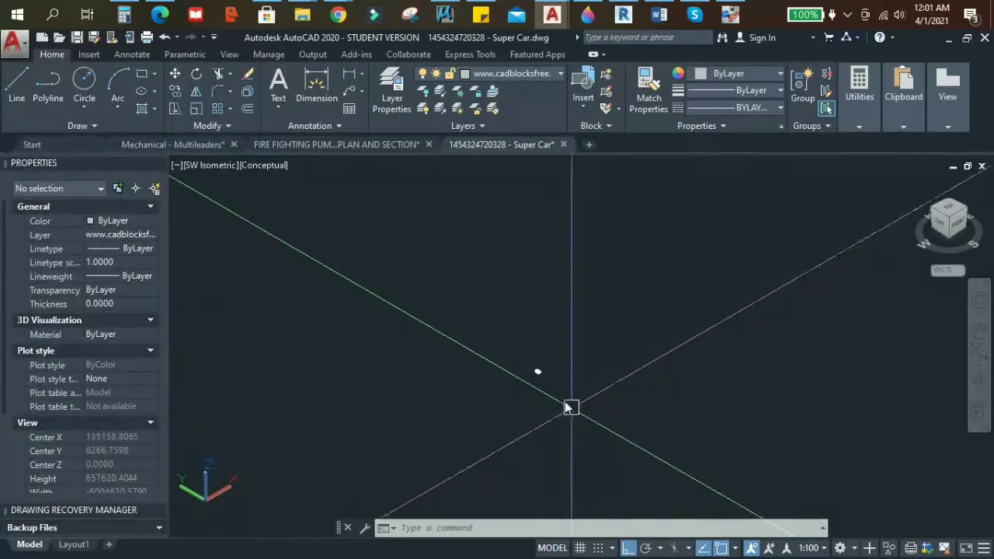
Zoom in and orbit until the red Audi car fills the viewport.
{"action": "scroll", "coordinate": [536, 377], "scroll_direction": "up", "scroll_amount": 2}
{"action": "scroll", "coordinate": [525, 356], "scroll_direction": "up", "scroll_amount": 2}
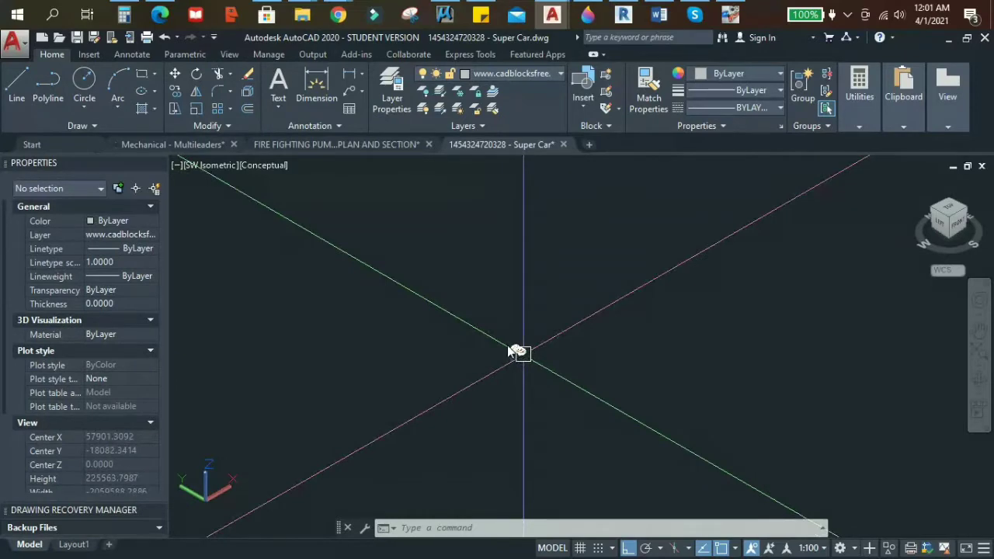
{"action": "scroll", "coordinate": [513, 348], "scroll_direction": "up", "scroll_amount": 3}
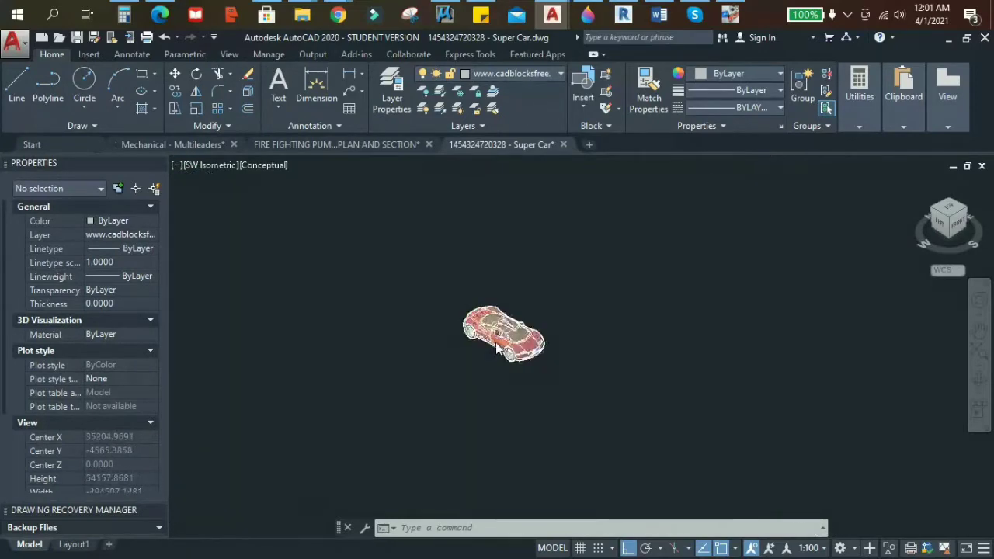
{"action": "scroll", "coordinate": [497, 347], "scroll_direction": "up", "scroll_amount": 3}
{"action": "scroll", "coordinate": [584, 259], "scroll_direction": "up", "scroll_amount": 2}
{"action": "scroll", "coordinate": [593, 267], "scroll_direction": "up", "scroll_amount": 1}
{"action": "scroll", "coordinate": [577, 440], "scroll_direction": "down", "scroll_amount": 1}
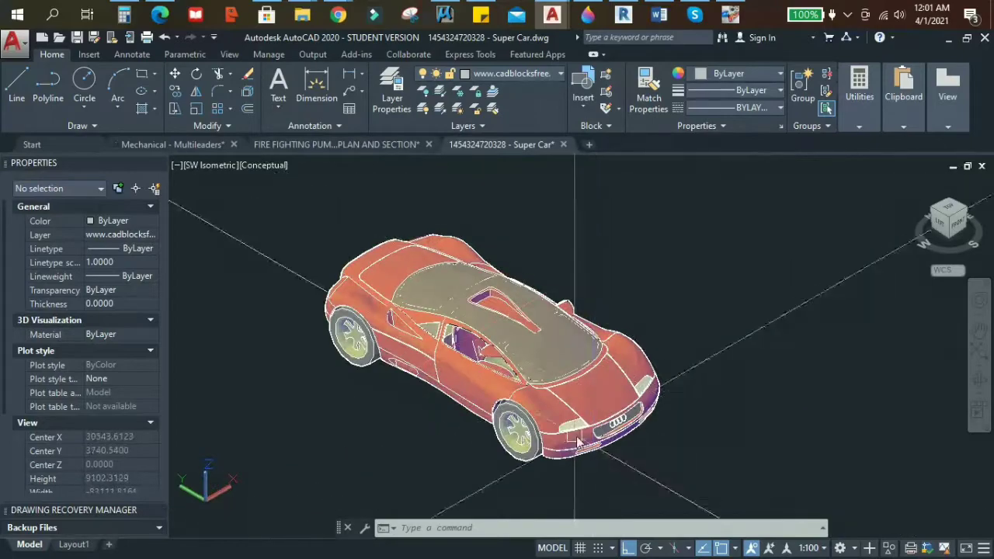
{"action": "scroll", "coordinate": [621, 442], "scroll_direction": "up", "scroll_amount": 2}
{"action": "scroll", "coordinate": [696, 421], "scroll_direction": "up", "scroll_amount": 2}
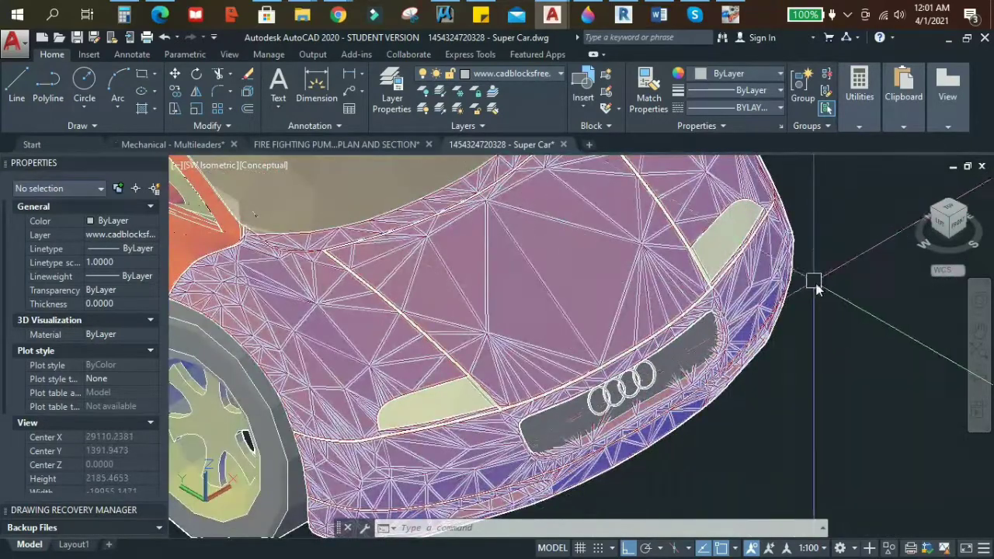
{"action": "scroll", "coordinate": [813, 293], "scroll_direction": "down", "scroll_amount": 4}
{"action": "scroll", "coordinate": [811, 298], "scroll_direction": "down", "scroll_amount": 1}
{"action": "scroll", "coordinate": [699, 233], "scroll_direction": "up", "scroll_amount": 2}
{"action": "scroll", "coordinate": [661, 222], "scroll_direction": "up", "scroll_amount": 3}
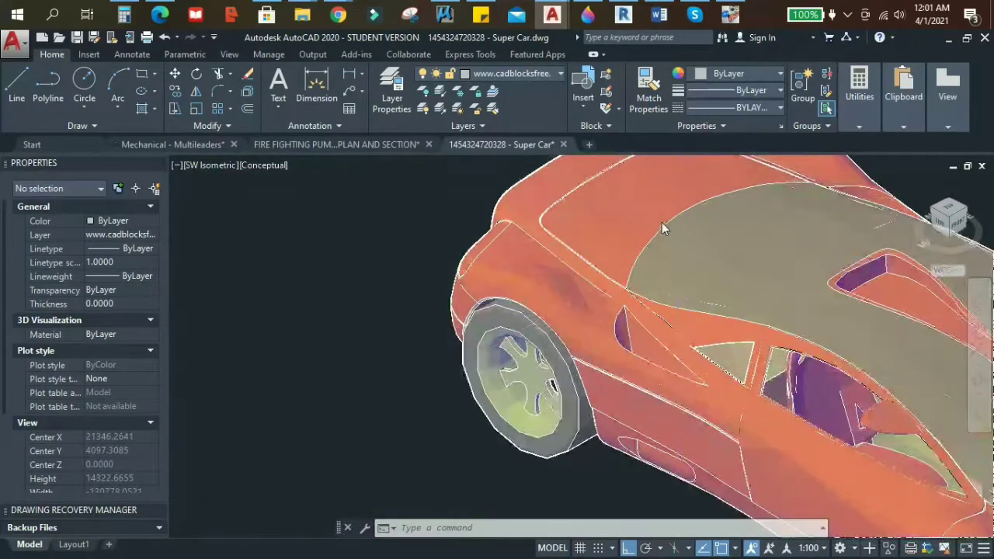
{"action": "middle_click_drag", "start_coordinate": [676, 261], "coordinate": [452, 341], "text": "shift"}
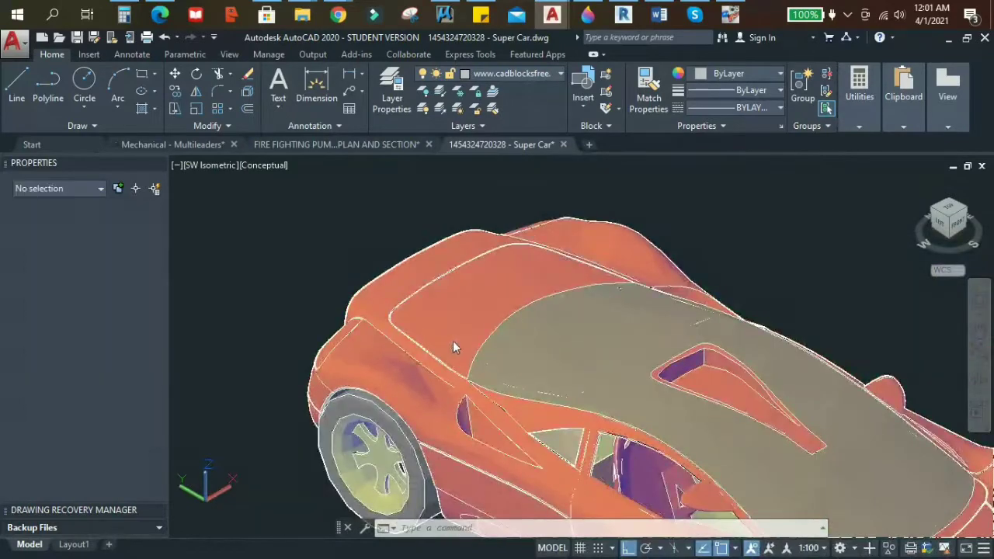
{"action": "scroll", "coordinate": [500, 341], "scroll_direction": "down", "scroll_amount": 2}
{"action": "scroll", "coordinate": [501, 341], "scroll_direction": "up", "scroll_amount": 1}
Deselect the glass block, then pan, zoom out and orbit to a front-right view of the whole car.
{"action": "left_click", "coordinate": [501, 342]}
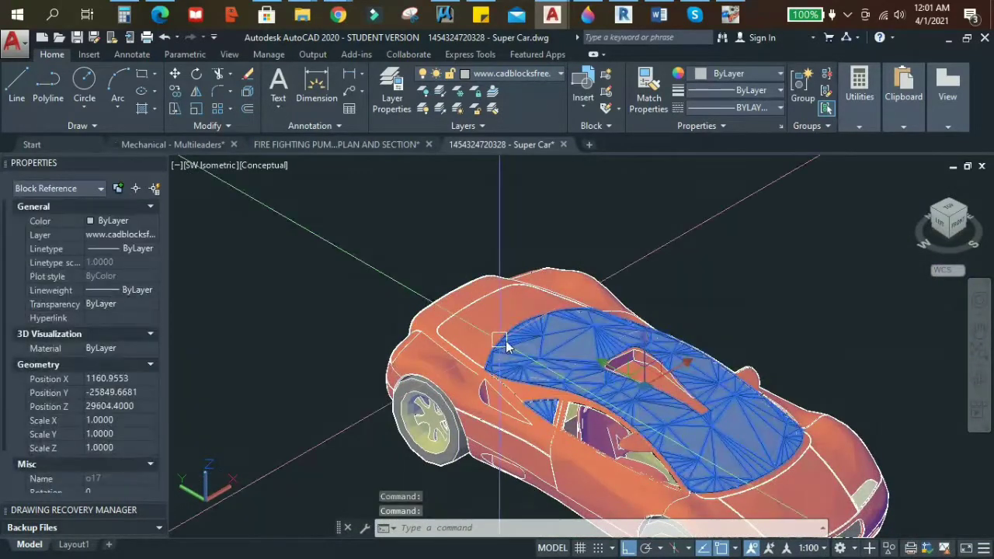
{"action": "key", "text": "Escape"}
{"action": "mouse_move", "coordinate": [676, 313]}
{"action": "middle_mouse_down"}
{"action": "mouse_move", "coordinate": [671, 254]}
{"action": "mouse_move", "coordinate": [573, 295]}
{"action": "middle_mouse_up"}
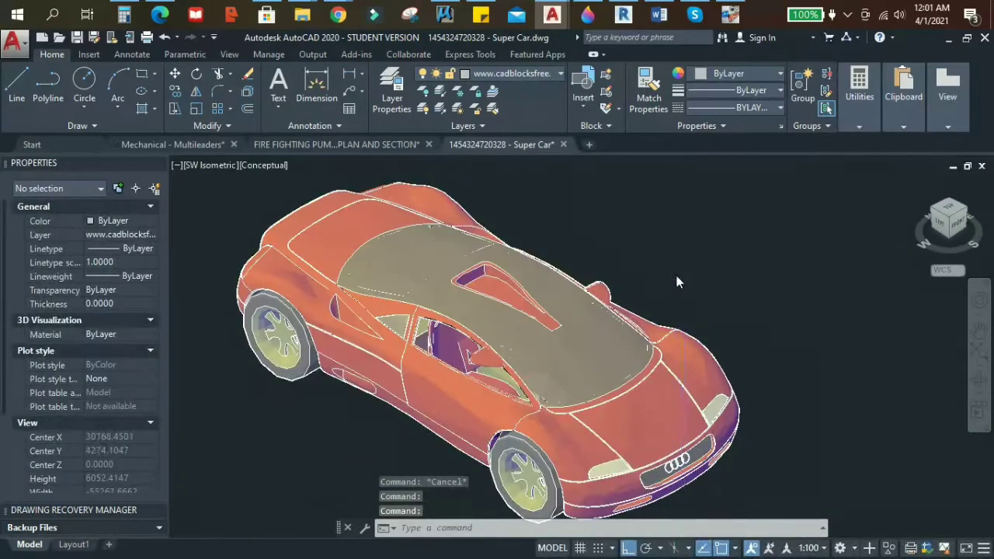
{"action": "scroll", "coordinate": [676, 282], "scroll_direction": "down", "scroll_amount": 5}
{"action": "mouse_move", "coordinate": [721, 282]}
{"action": "middle_mouse_down", "text": "shift"}
{"action": "mouse_move", "coordinate": [660, 346]}
{"action": "mouse_move", "coordinate": [595, 349]}
{"action": "mouse_move", "coordinate": [489, 271]}
{"action": "mouse_move", "coordinate": [300, 293]}
{"action": "mouse_move", "coordinate": [239, 285]}
{"action": "mouse_move", "coordinate": [247, 249]}
{"action": "middle_mouse_up", "text": "shift"}
{"action": "mouse_move", "coordinate": [281, 221]}
{"action": "middle_mouse_down", "text": "shift"}
{"action": "mouse_move", "coordinate": [395, 218]}
{"action": "mouse_move", "coordinate": [500, 244]}
{"action": "mouse_move", "coordinate": [586, 217]}
{"action": "mouse_move", "coordinate": [627, 183]}
{"action": "mouse_move", "coordinate": [677, 280]}
{"action": "mouse_move", "coordinate": [696, 284]}
{"action": "mouse_move", "coordinate": [683, 293]}
{"action": "mouse_move", "coordinate": [766, 293]}
{"action": "mouse_move", "coordinate": [752, 282]}
{"action": "mouse_move", "coordinate": [777, 264]}
{"action": "mouse_move", "coordinate": [816, 264]}
{"action": "mouse_move", "coordinate": [826, 275]}
{"action": "mouse_move", "coordinate": [916, 272]}
{"action": "mouse_move", "coordinate": [894, 290]}
{"action": "mouse_move", "coordinate": [750, 324]}
{"action": "mouse_move", "coordinate": [533, 276]}
{"action": "mouse_move", "coordinate": [422, 272]}
{"action": "mouse_move", "coordinate": [448, 353]}
{"action": "mouse_move", "coordinate": [559, 268]}
{"action": "middle_mouse_up", "text": "shift"}
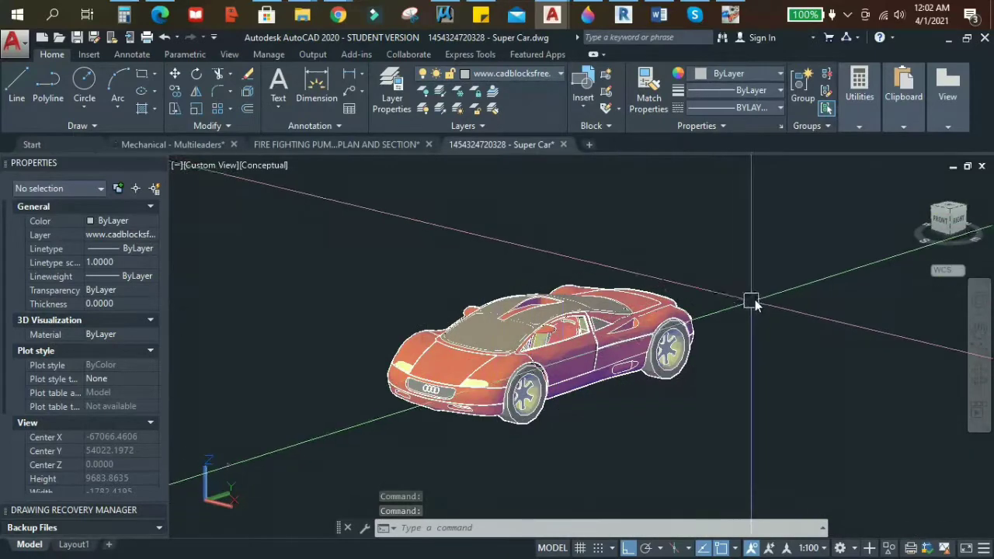
Zoom and tilt the car slightly to refine the front view.
{"action": "scroll", "coordinate": [497, 406], "scroll_direction": "up", "scroll_amount": 2}
{"action": "middle_click_drag", "start_coordinate": [497, 406], "coordinate": [497, 289], "text": "shift"}
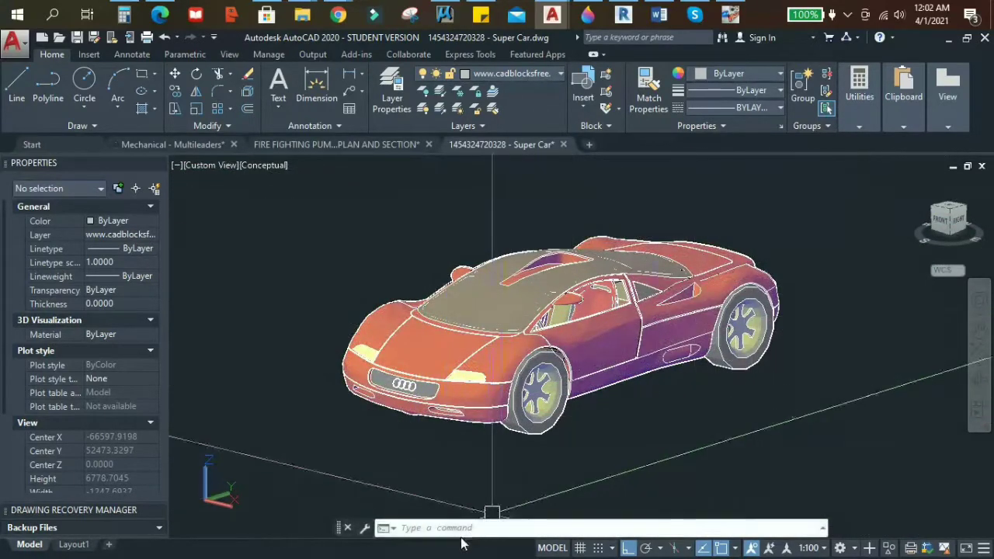
{"action": "middle_click_drag", "start_coordinate": [497, 289], "coordinate": [512, 348], "text": "shift"}
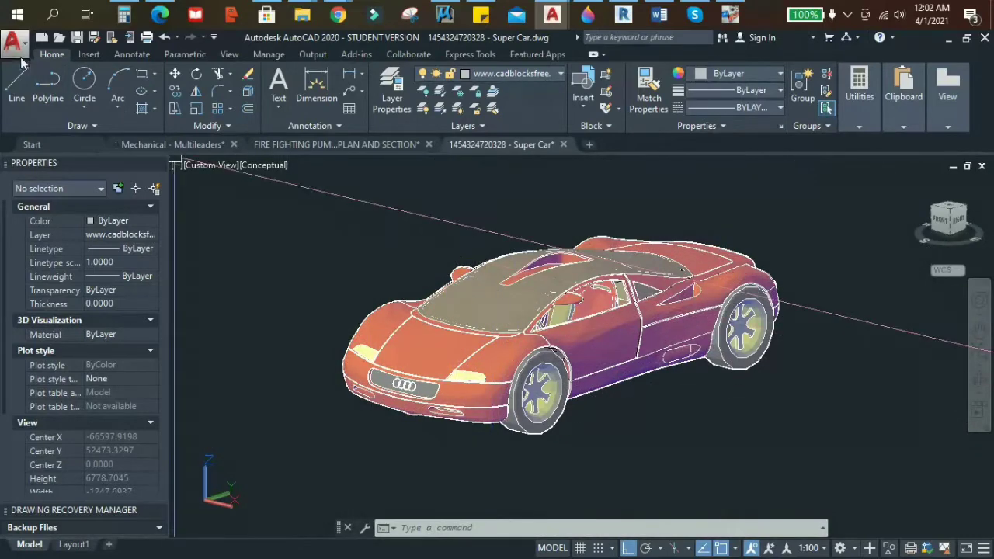
Run RENDER on the current view, triggering the missing Ash.jpg texture warning.
{"action": "left_click", "coordinate": [13, 43]}
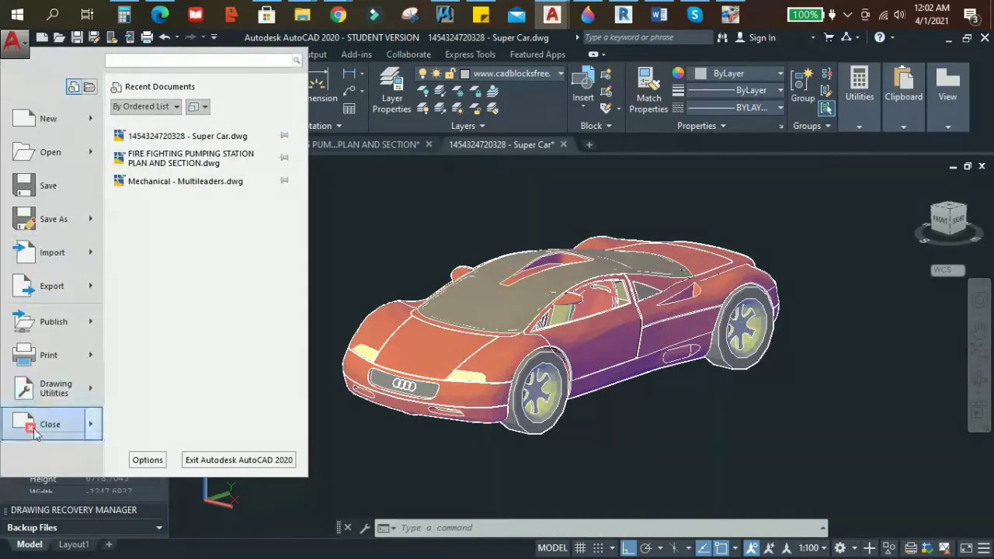
{"action": "left_click", "coordinate": [15, 46]}
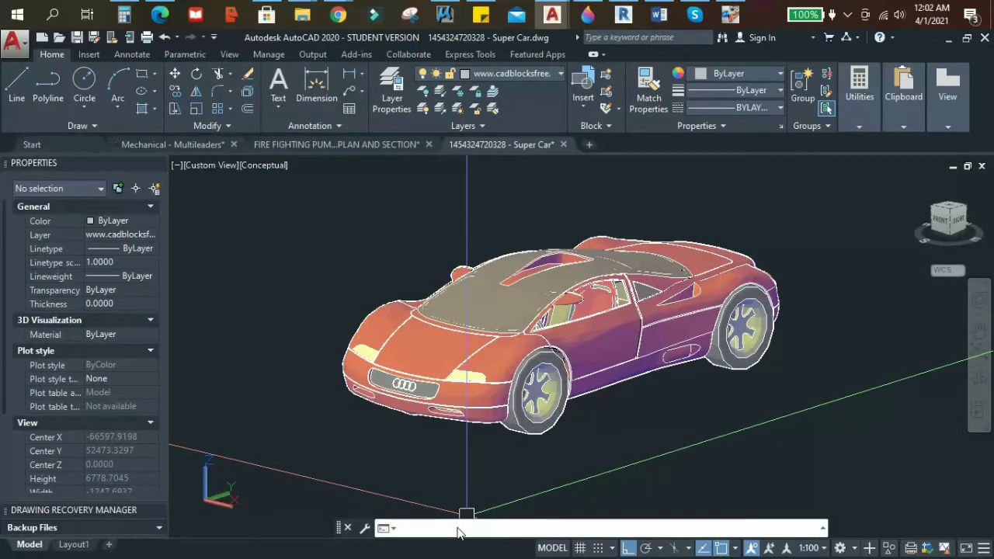
{"action": "left_click", "coordinate": [601, 528]}
{"action": "type", "text": "RE"}
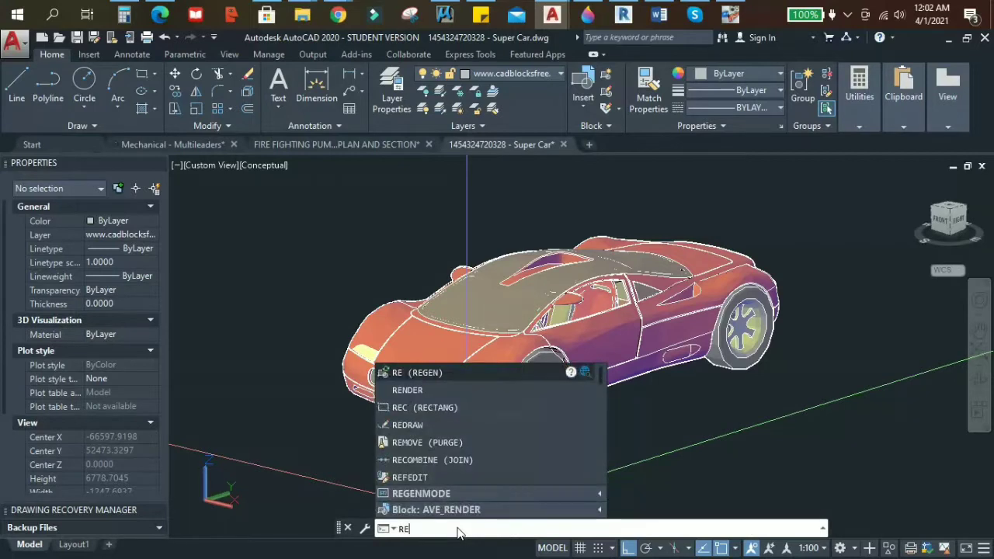
{"action": "type", "text": "NDER"}
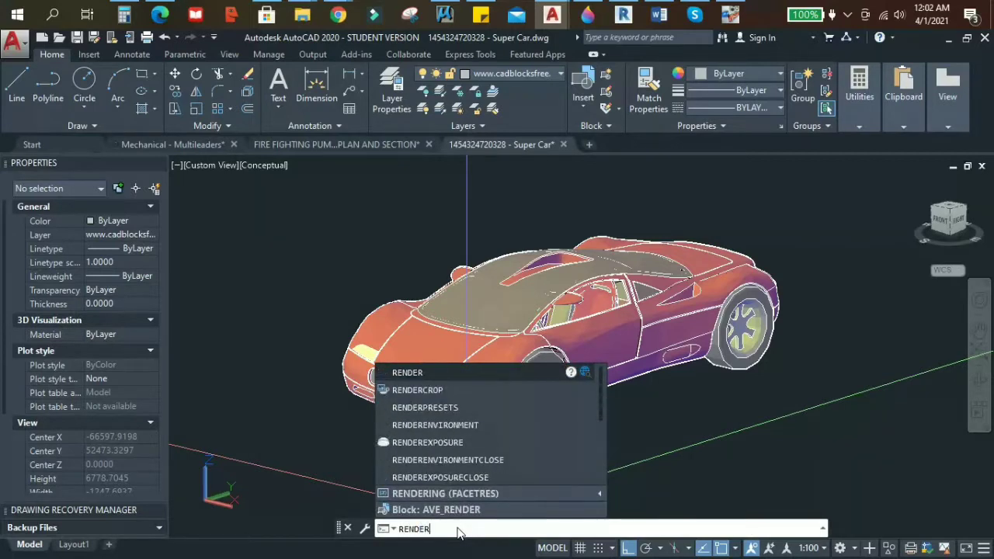
{"action": "key", "text": "Return"}
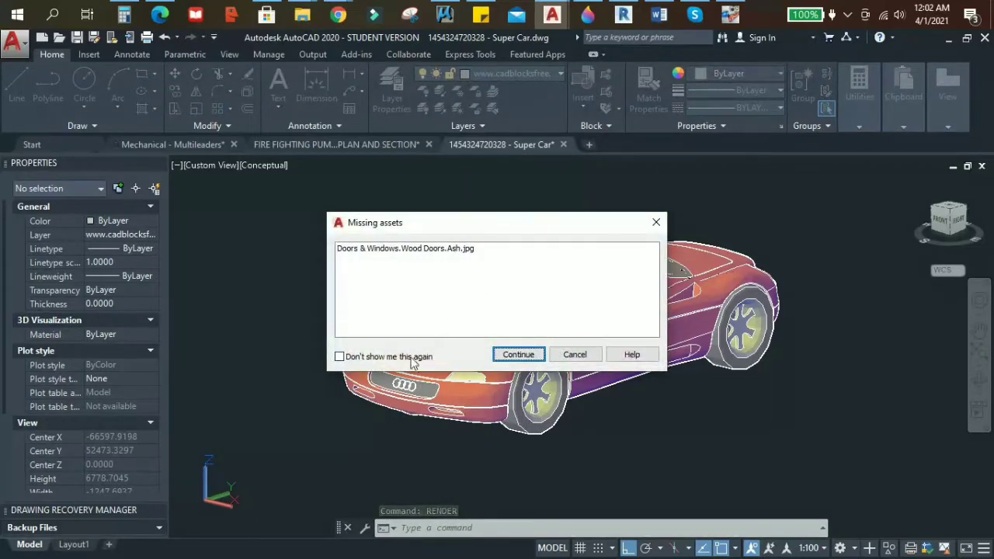
Continue past the missing-texture warning and zoom around the finished 100% front render.
{"action": "left_click", "coordinate": [518, 355]}
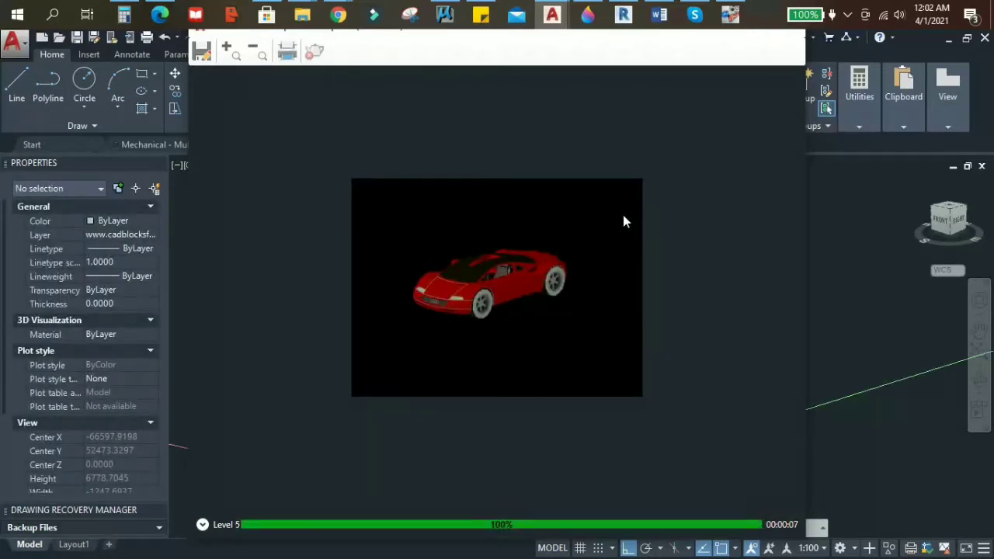
{"action": "scroll", "coordinate": [496, 315], "scroll_direction": "down", "scroll_amount": 2}
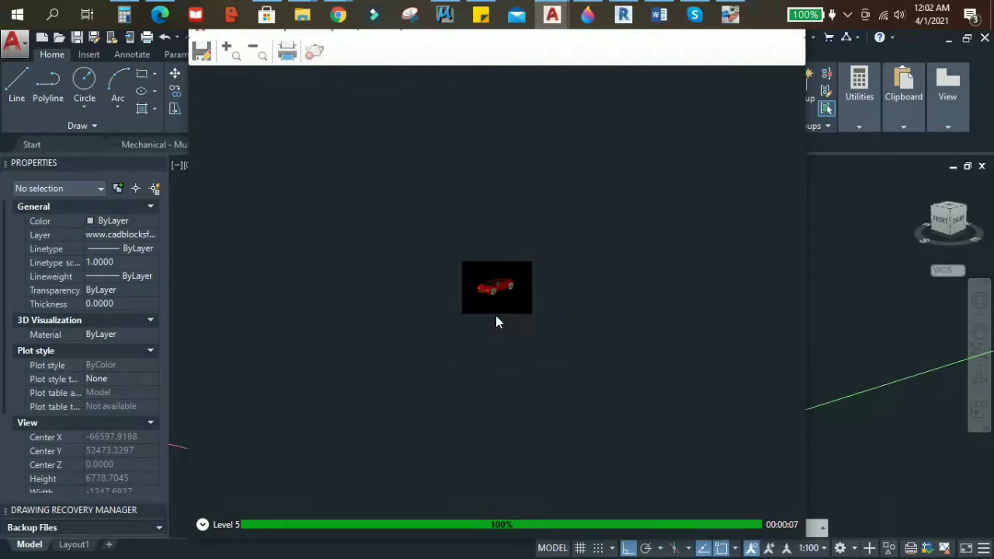
{"action": "scroll", "coordinate": [494, 303], "scroll_direction": "up", "scroll_amount": 4}
{"action": "scroll", "coordinate": [494, 303], "scroll_direction": "up", "scroll_amount": 2}
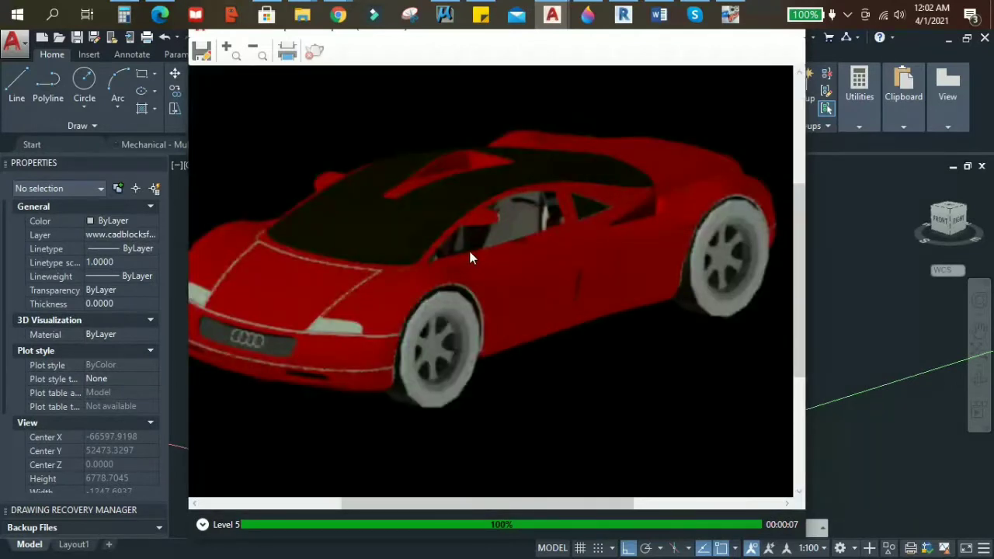
{"action": "left_click_drag", "start_coordinate": [491, 292], "coordinate": [501, 309]}
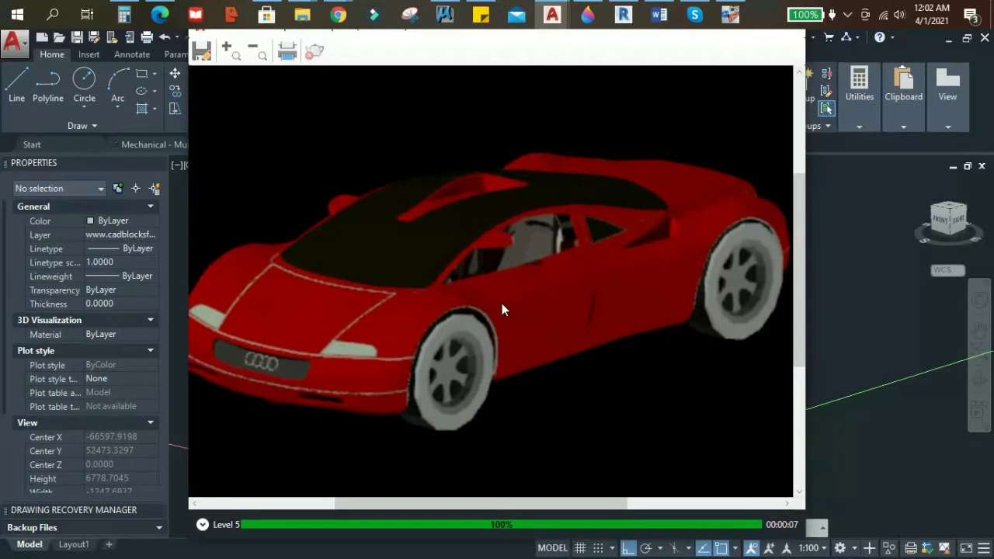
{"action": "scroll", "coordinate": [502, 309], "scroll_direction": "down", "scroll_amount": 2}
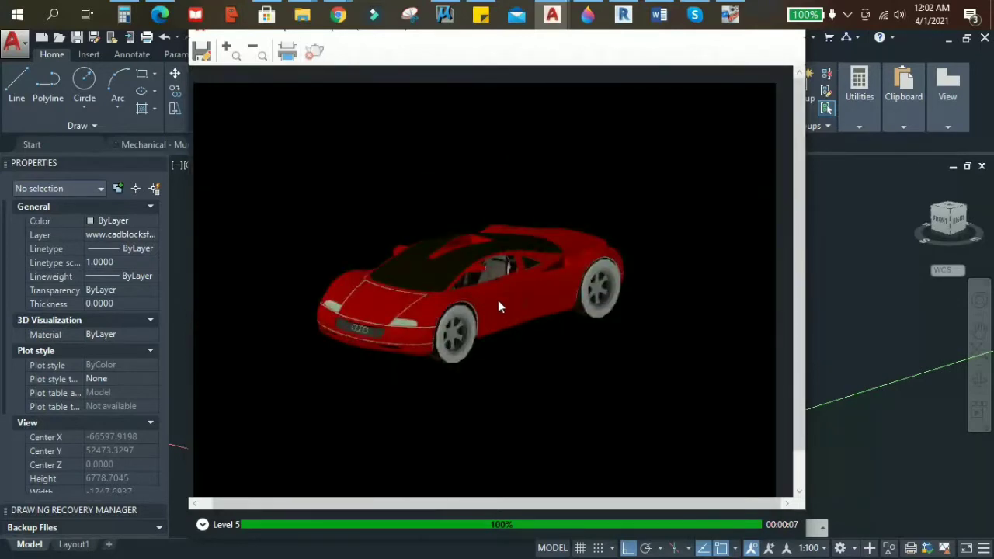
{"action": "scroll", "coordinate": [450, 264], "scroll_direction": "up", "scroll_amount": 2}
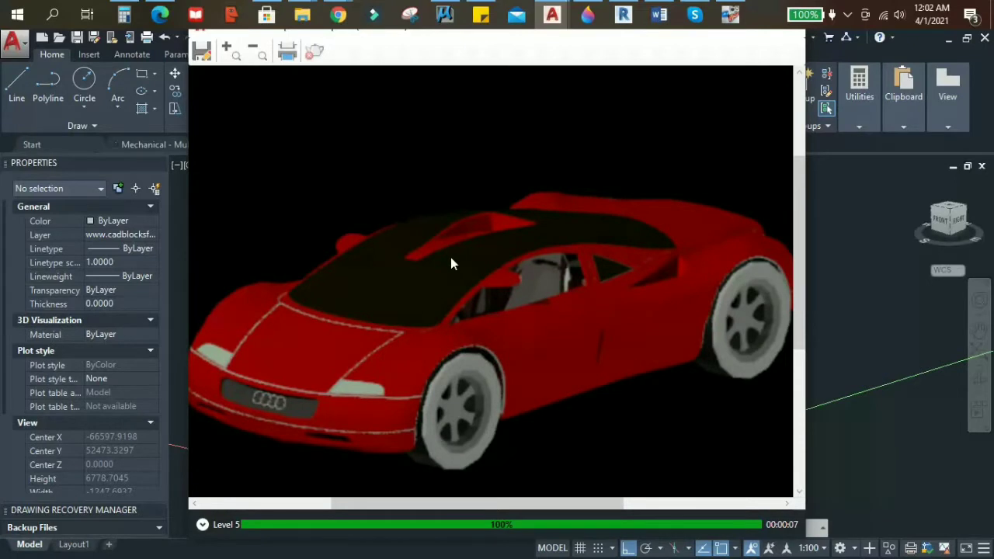
{"action": "scroll", "coordinate": [451, 264], "scroll_direction": "down", "scroll_amount": 2}
{"action": "scroll", "coordinate": [450, 262], "scroll_direction": "down", "scroll_amount": 2}
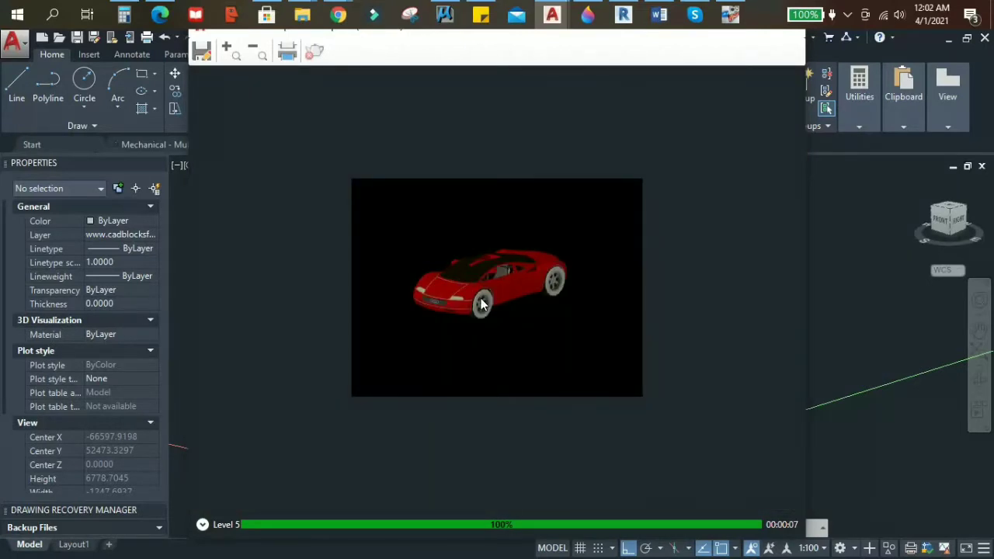
{"action": "scroll", "coordinate": [478, 279], "scroll_direction": "up", "scroll_amount": 3}
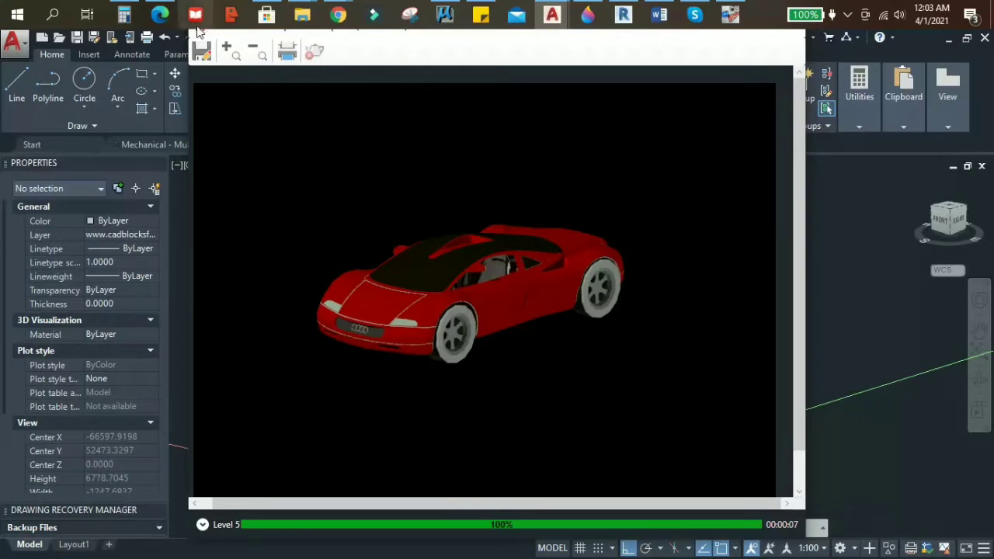
Save the render as Super Car-Temp0002.png in Documents, 32-bit at 150 DPI.
{"action": "left_click_drag", "start_coordinate": [199, 39], "coordinate": [221, 84]}
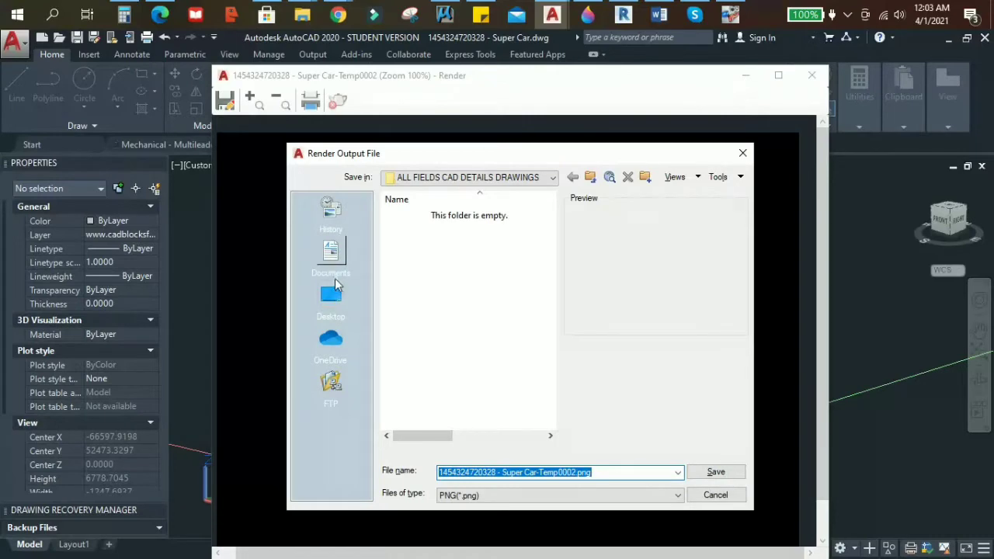
{"action": "left_click", "coordinate": [716, 473]}
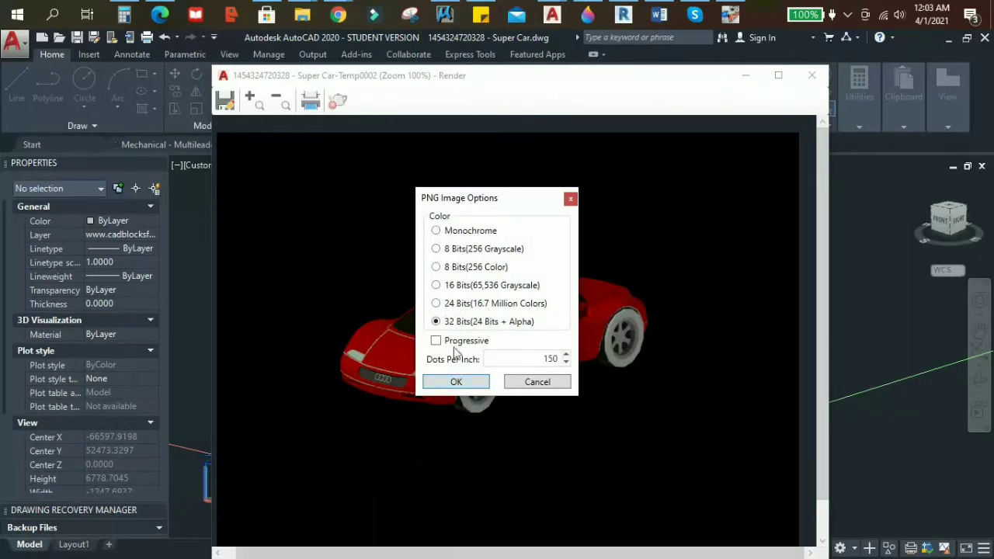
{"action": "left_click", "coordinate": [465, 380]}
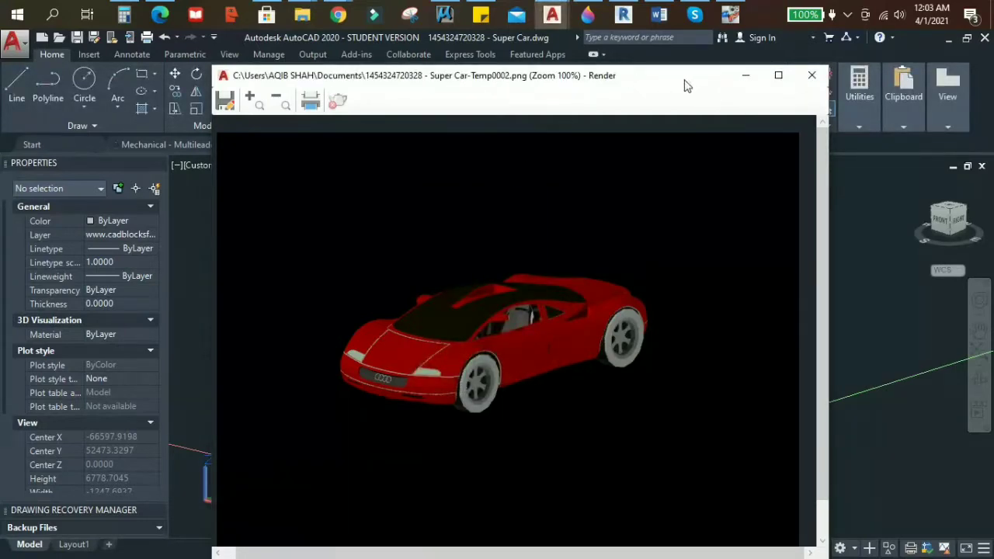
Maximize the Render window and expand the render output history list.
{"action": "mouse_move", "coordinate": [686, 85]}
{"action": "left_mouse_down"}
{"action": "mouse_move", "coordinate": [687, 35]}
{"action": "mouse_move", "coordinate": [691, 58]}
{"action": "left_mouse_up"}
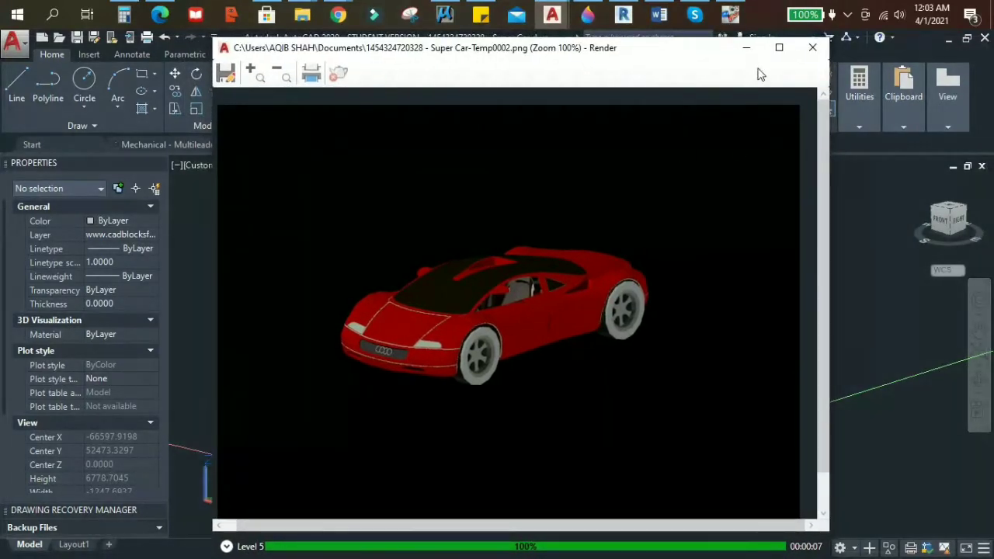
{"action": "left_click", "coordinate": [778, 48]}
{"action": "scroll", "coordinate": [450, 305], "scroll_direction": "up", "scroll_amount": 2}
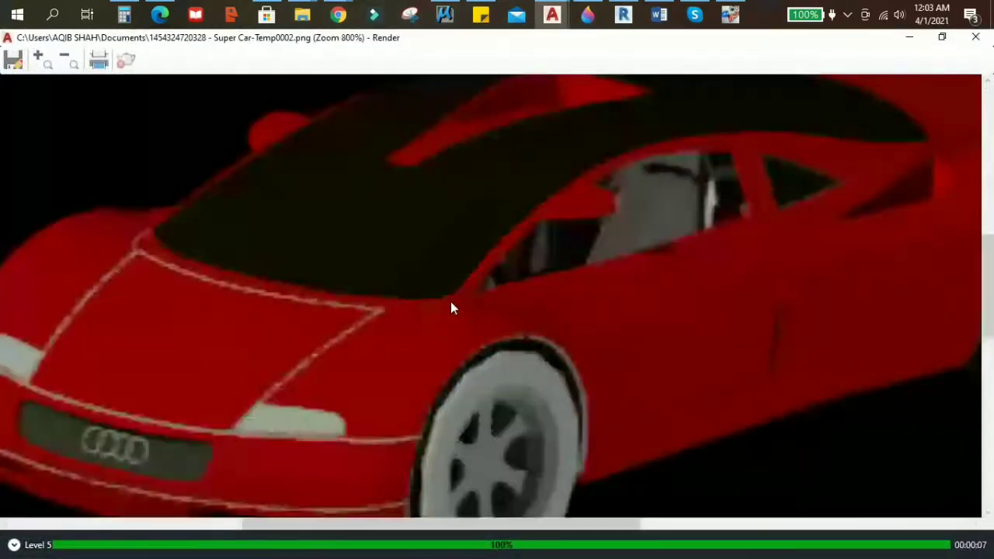
{"action": "scroll", "coordinate": [468, 325], "scroll_direction": "up", "scroll_amount": 1}
{"action": "scroll", "coordinate": [470, 326], "scroll_direction": "down", "scroll_amount": 3}
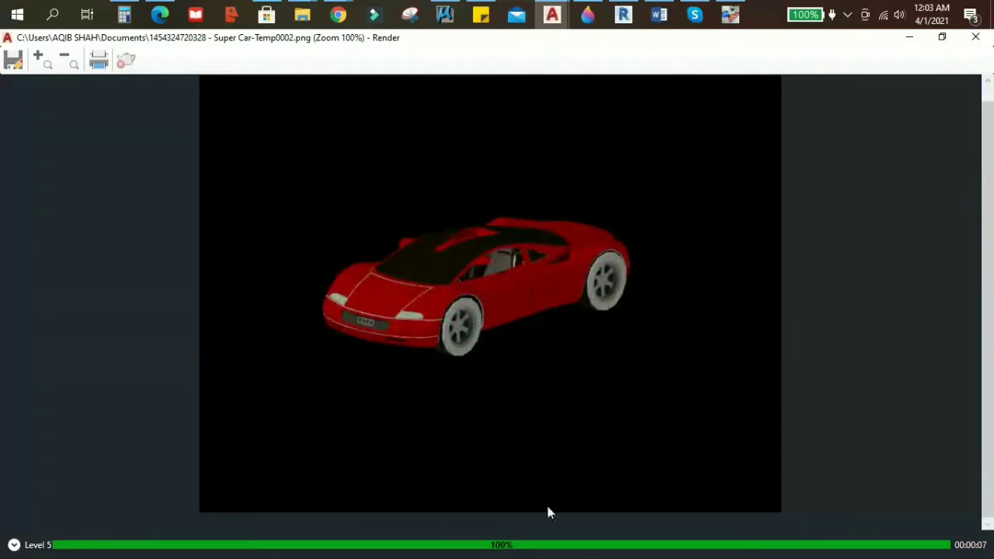
{"action": "left_click", "coordinate": [14, 545]}
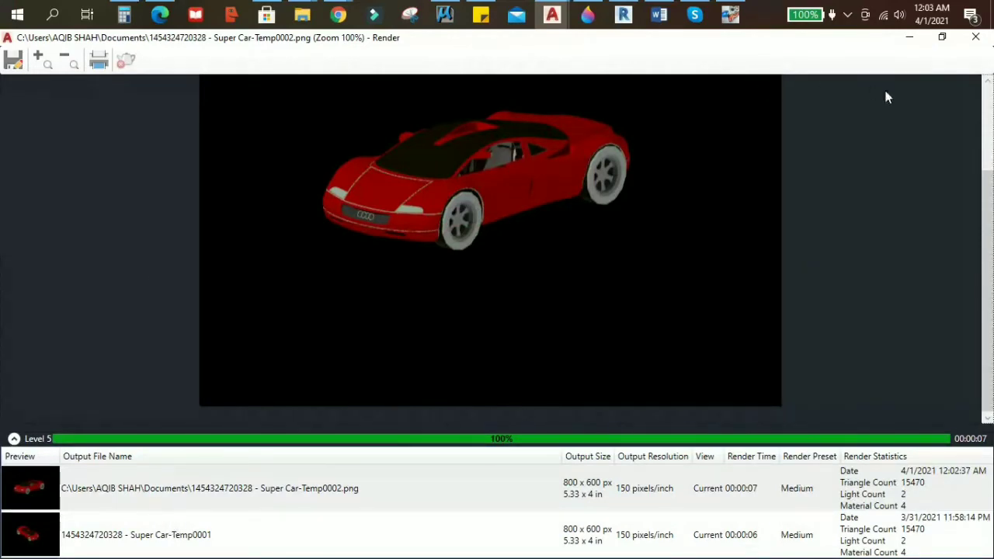
Close the Render window and return to the car drawing.
{"action": "left_click", "coordinate": [977, 38]}
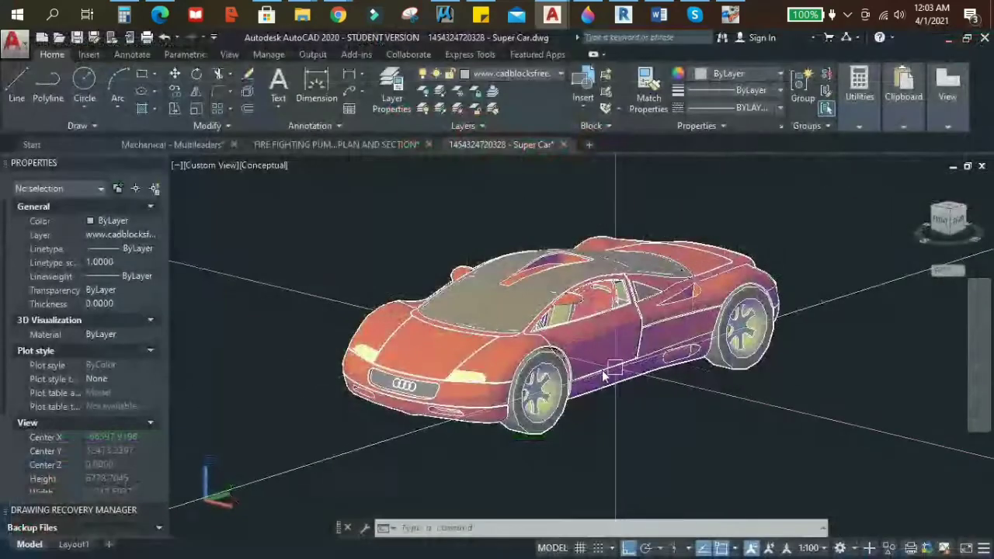
{"action": "scroll", "coordinate": [556, 308], "scroll_direction": "up", "scroll_amount": 3}
{"action": "scroll", "coordinate": [556, 308], "scroll_direction": "down", "scroll_amount": 4}
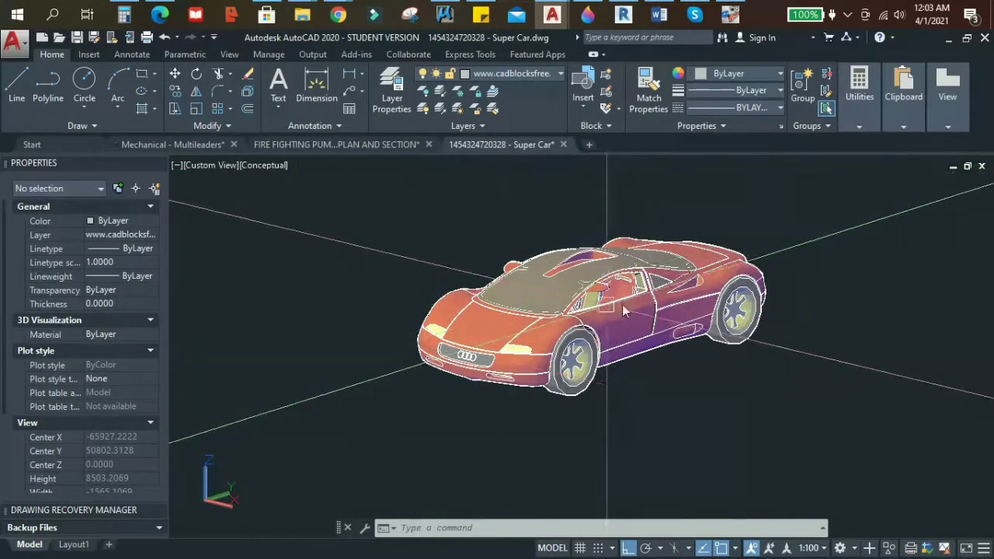
Orbit the car to a close, low rear view.
{"action": "mouse_move", "coordinate": [710, 276]}
{"action": "middle_mouse_down", "text": "shift"}
{"action": "mouse_move", "coordinate": [382, 368]}
{"action": "mouse_move", "coordinate": [471, 250]}
{"action": "mouse_move", "coordinate": [516, 285]}
{"action": "middle_mouse_up", "text": "shift"}
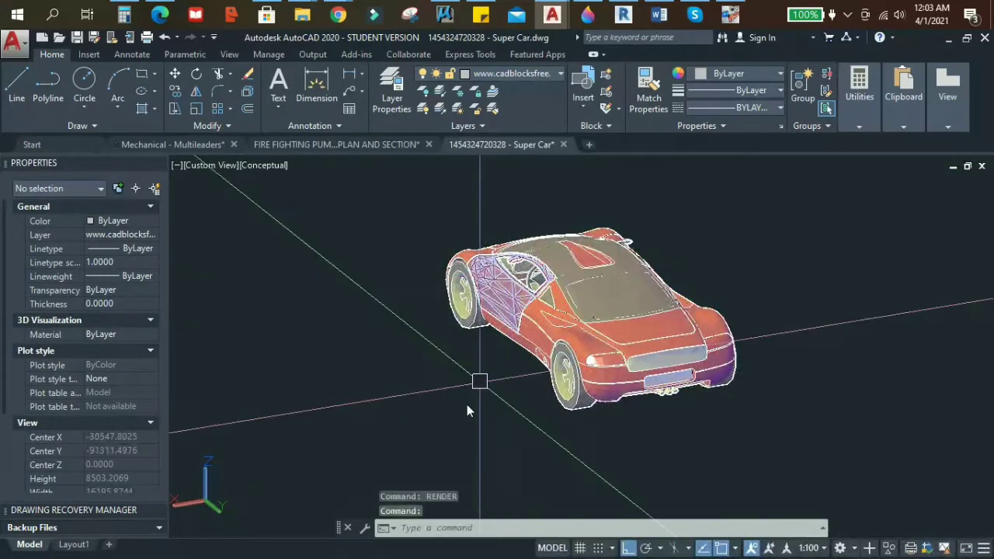
{"action": "mouse_move", "coordinate": [529, 395]}
{"action": "middle_mouse_down", "text": "shift"}
{"action": "mouse_move", "coordinate": [690, 406]}
{"action": "mouse_move", "coordinate": [744, 392]}
{"action": "middle_mouse_up", "text": "shift"}
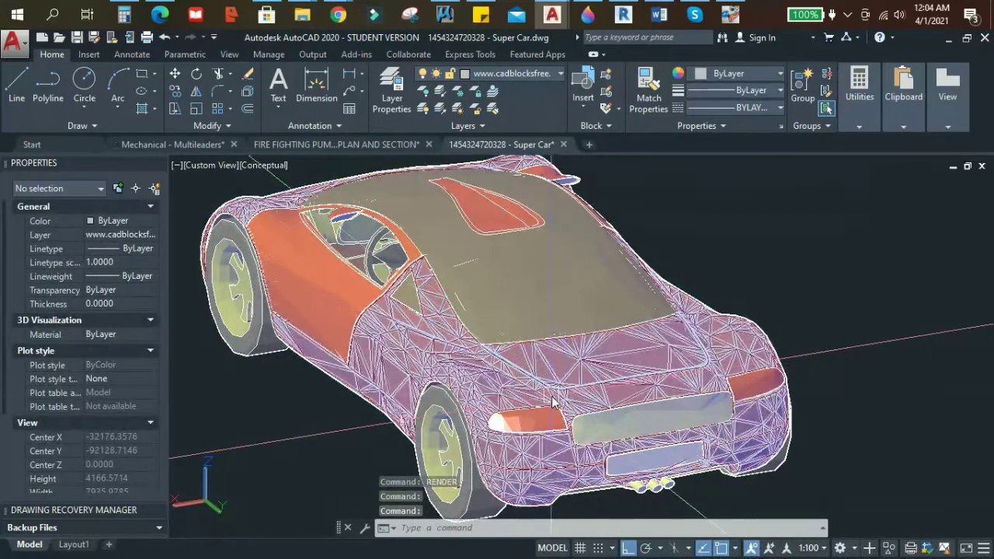
Render the rear view, hide the history list and zoom around the Super Car-Temp0003 image.
{"action": "type", "text": "REN"}
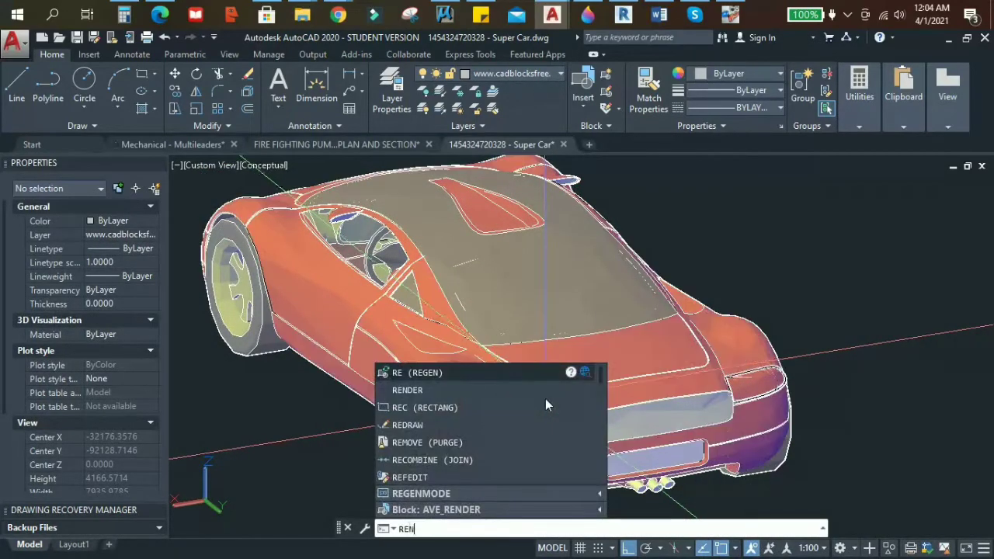
{"action": "type", "text": "DER"}
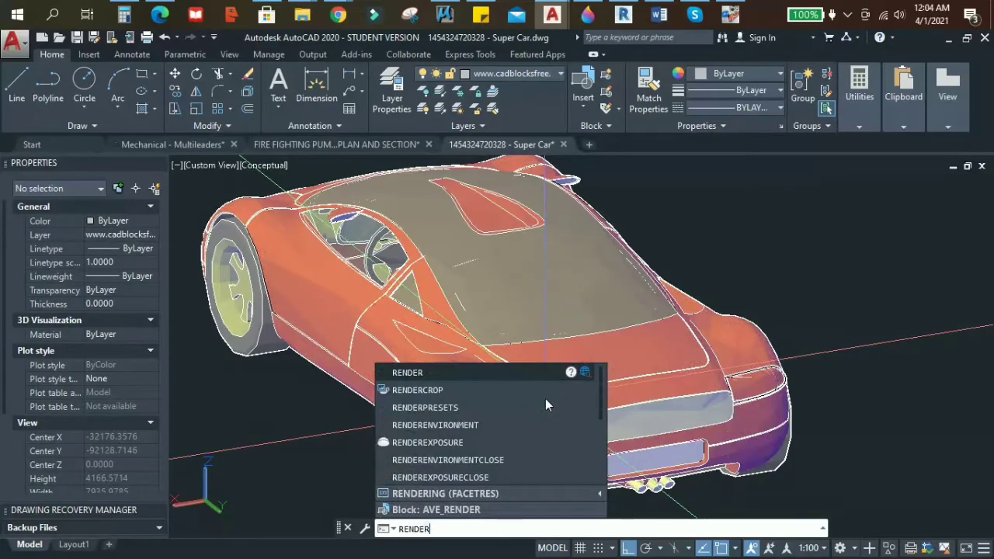
{"action": "key", "text": "Return"}
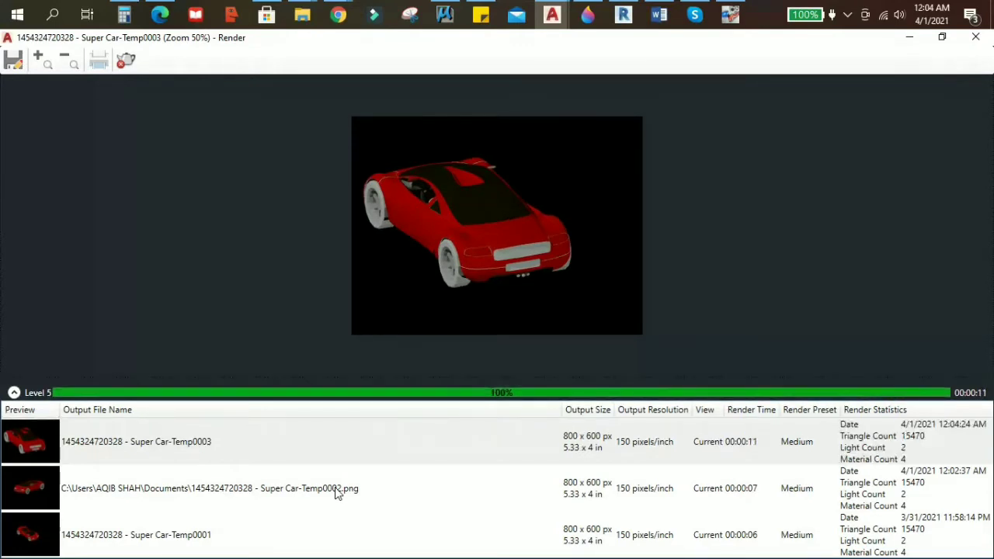
{"action": "left_click", "coordinate": [16, 392]}
{"action": "scroll", "coordinate": [504, 288], "scroll_direction": "up", "scroll_amount": 1}
{"action": "scroll", "coordinate": [504, 288], "scroll_direction": "up", "scroll_amount": 1}
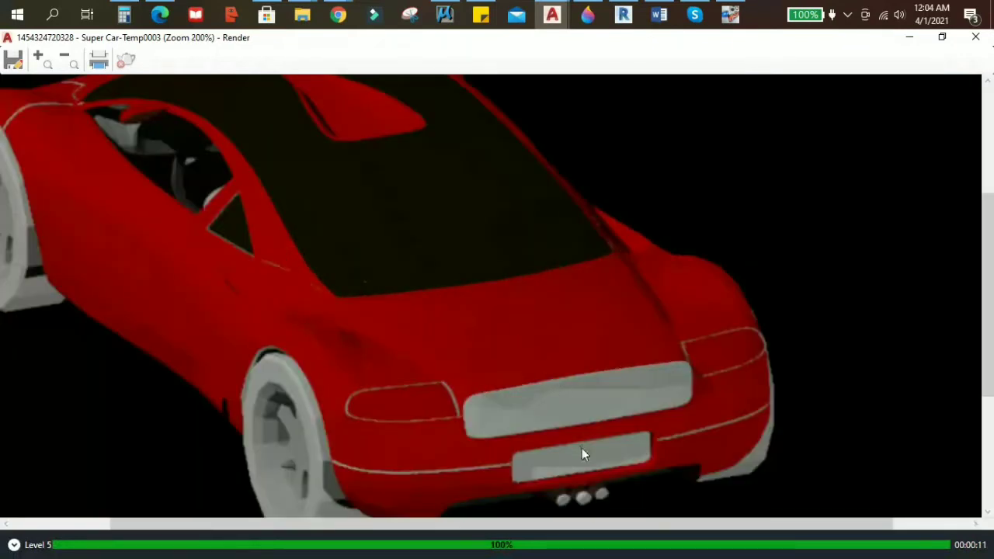
{"action": "scroll", "coordinate": [637, 448], "scroll_direction": "down", "scroll_amount": 1}
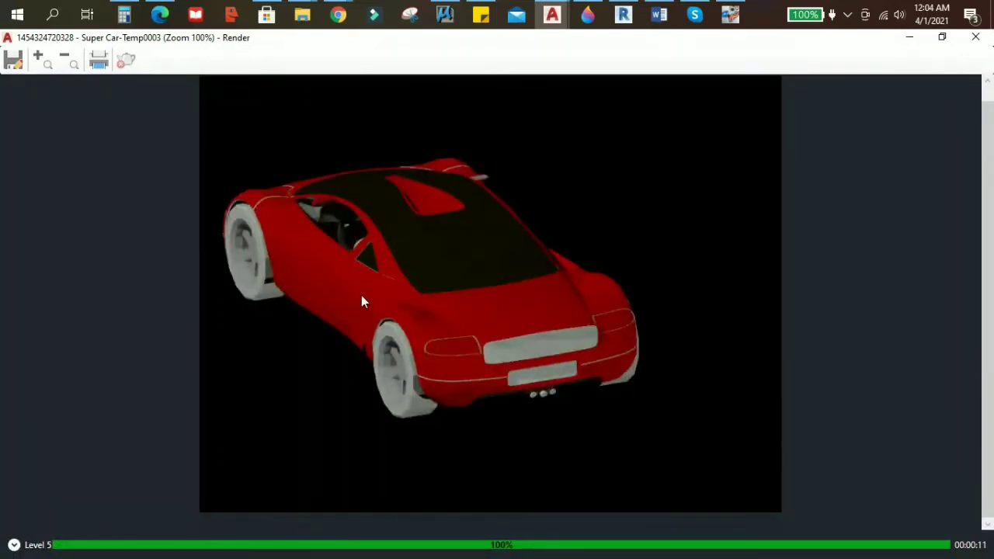
{"action": "scroll", "coordinate": [386, 256], "scroll_direction": "up", "scroll_amount": 1}
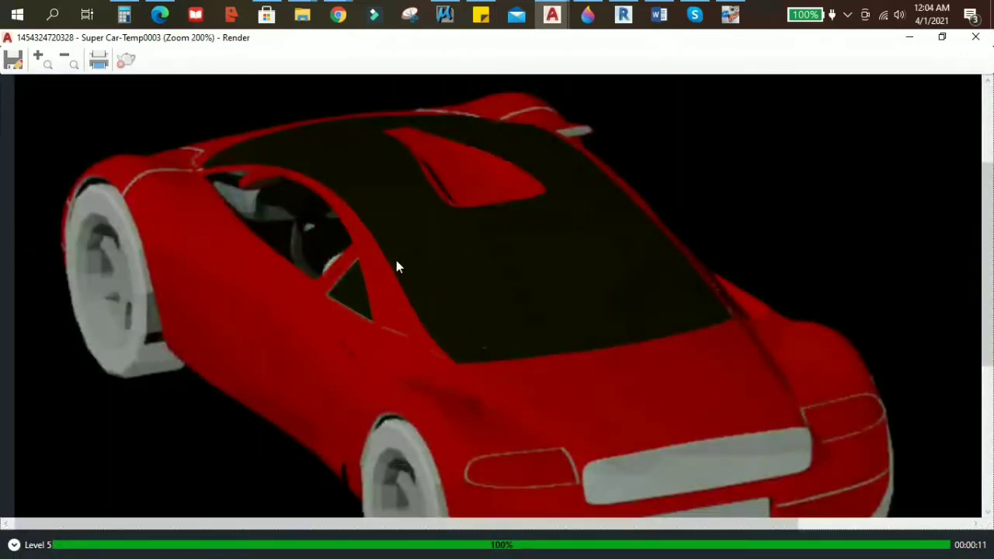
{"action": "scroll", "coordinate": [399, 261], "scroll_direction": "down", "scroll_amount": 1}
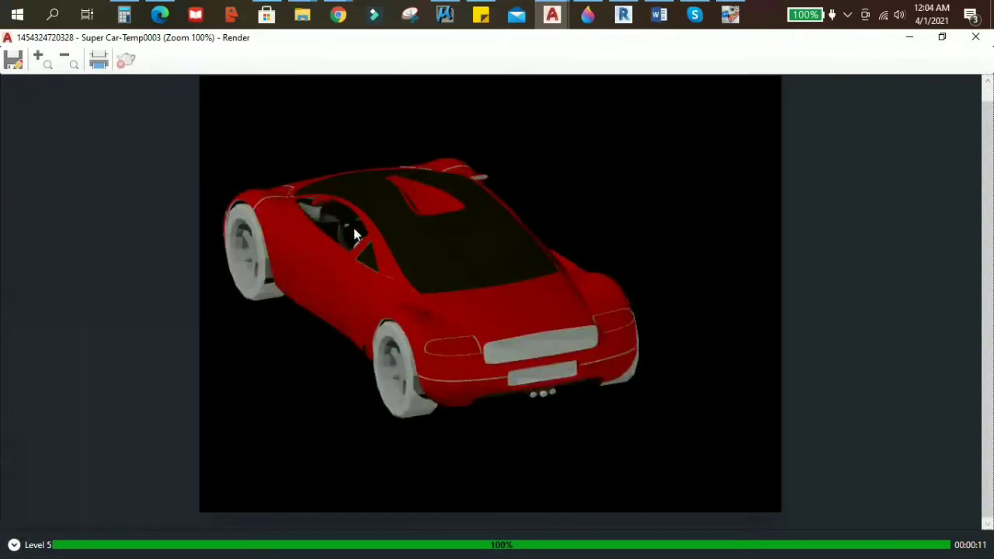
{"action": "scroll", "coordinate": [334, 245], "scroll_direction": "down", "scroll_amount": 1}
{"action": "scroll", "coordinate": [388, 276], "scroll_direction": "up", "scroll_amount": 1}
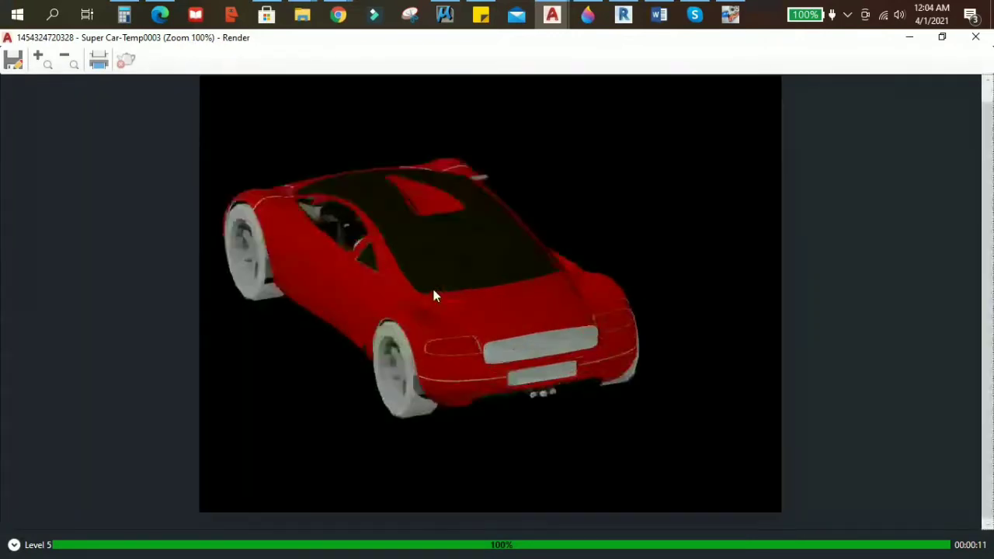
Save the rear render as Super Car-Temp0003.png in Documents with 32-bit colour plus alpha.
{"action": "left_click", "coordinate": [13, 66]}
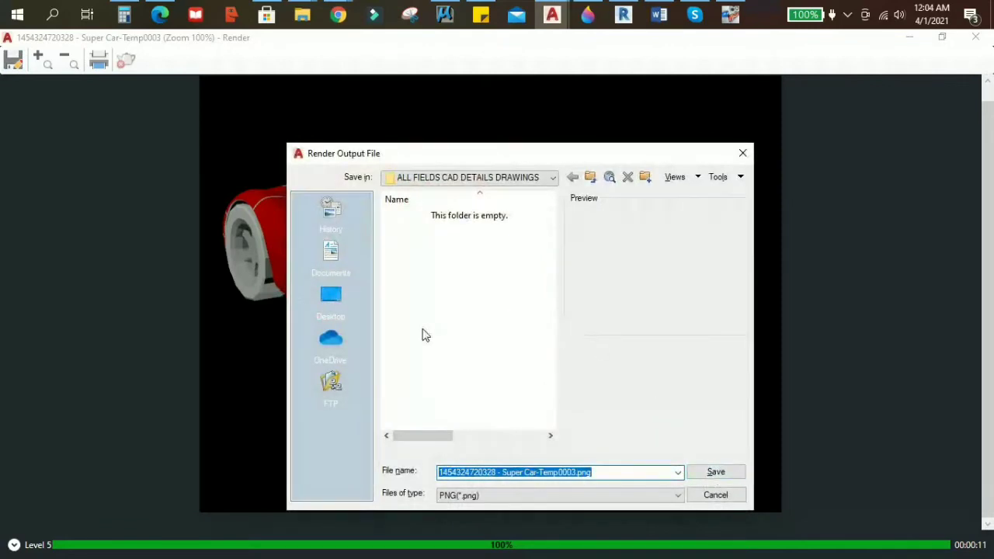
{"action": "left_click", "coordinate": [334, 260]}
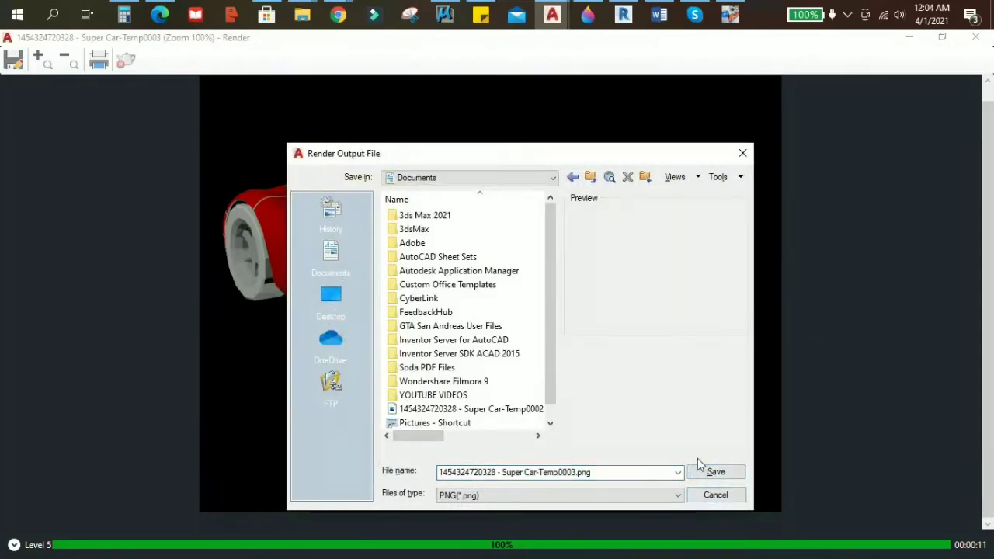
{"action": "left_click", "coordinate": [716, 472]}
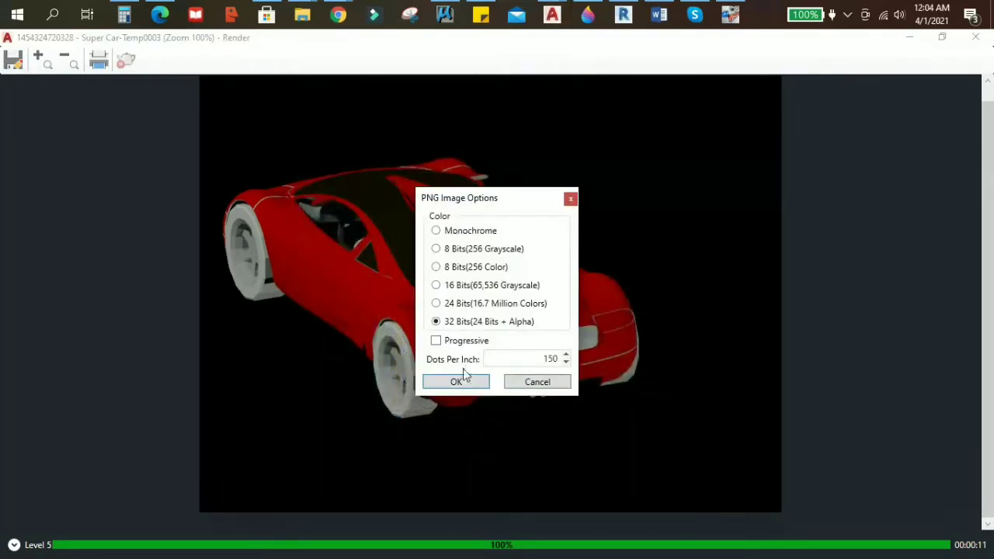
{"action": "left_click", "coordinate": [439, 323]}
{"action": "left_click", "coordinate": [458, 382]}
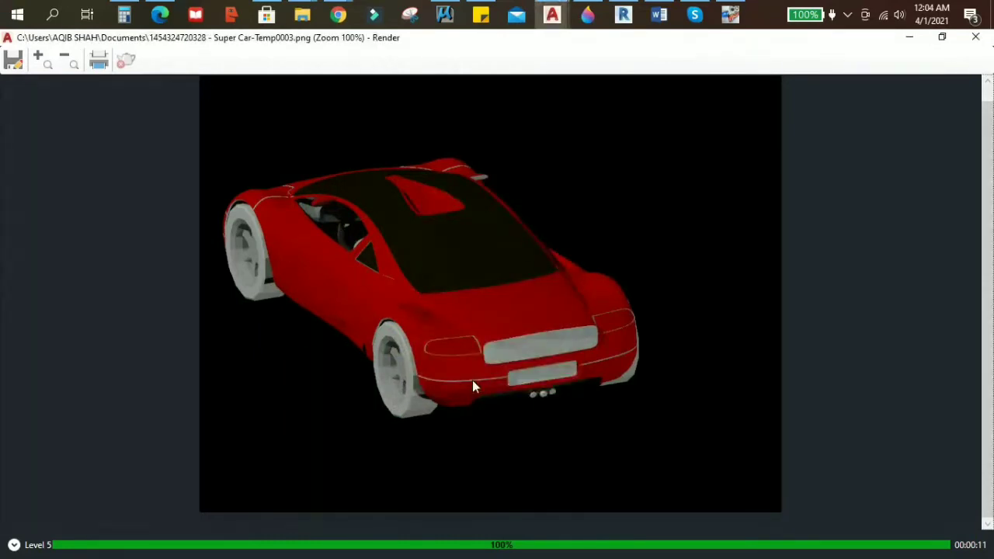
{"action": "scroll", "coordinate": [806, 322], "scroll_direction": "down", "scroll_amount": 4}
{"action": "scroll", "coordinate": [805, 322], "scroll_direction": "up", "scroll_amount": 3}
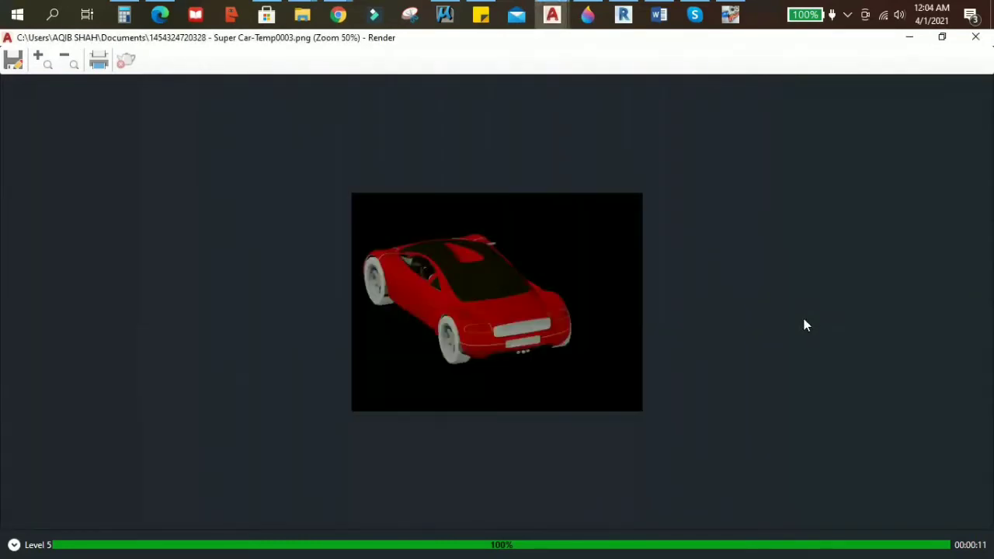
{"action": "scroll", "coordinate": [804, 325], "scroll_direction": "up", "scroll_amount": 1}
Close the Render window and orbit round to a close view of the front grille.
{"action": "left_click", "coordinate": [975, 37]}
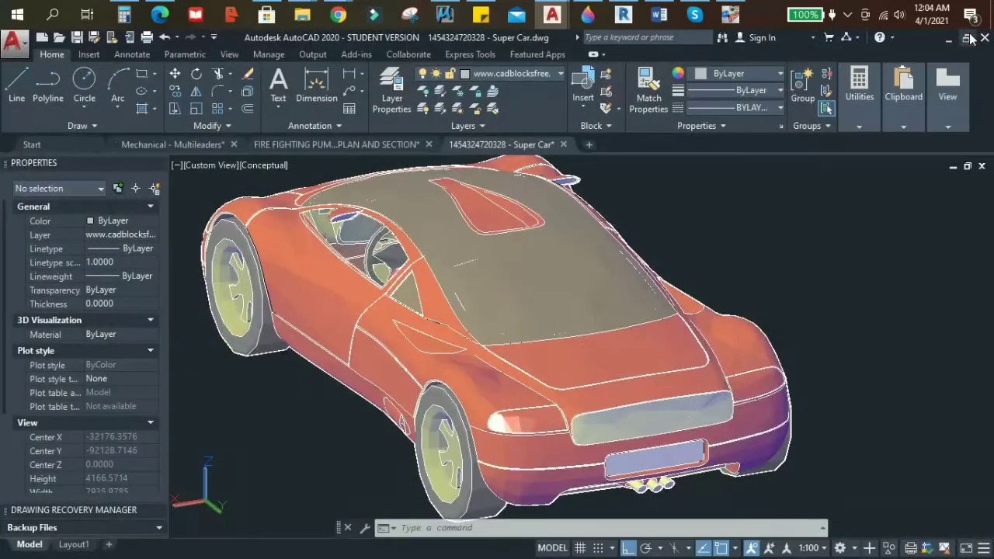
{"action": "scroll", "coordinate": [526, 322], "scroll_direction": "down", "scroll_amount": 1}
{"action": "scroll", "coordinate": [526, 323], "scroll_direction": "down", "scroll_amount": 3}
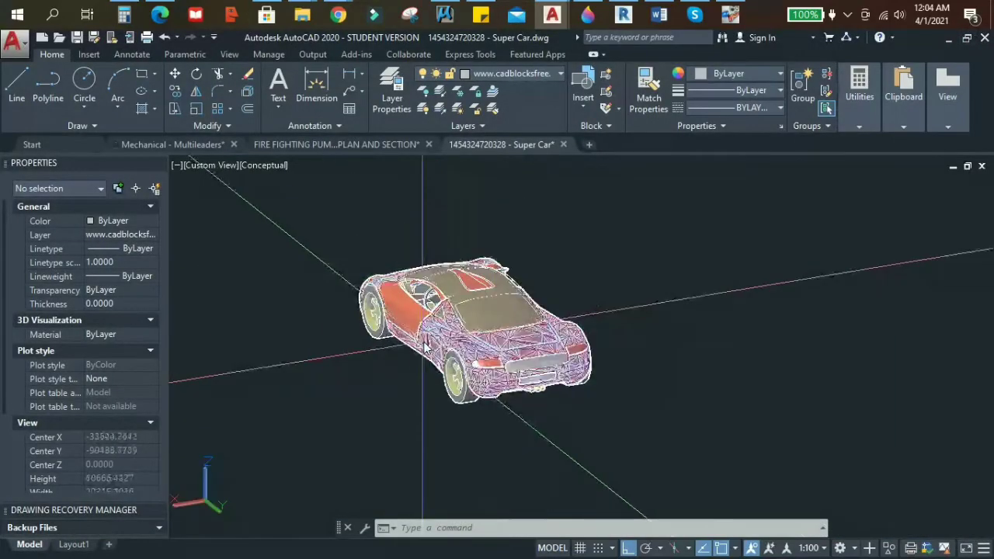
{"action": "middle_click_drag", "start_coordinate": [339, 424], "coordinate": [594, 410], "text": "shift"}
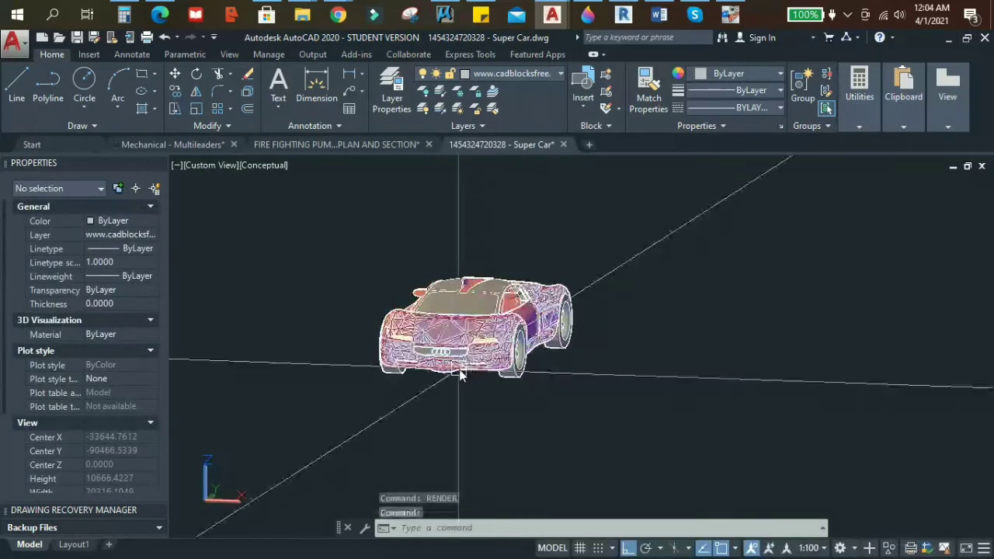
{"action": "scroll", "coordinate": [459, 368], "scroll_direction": "up", "scroll_amount": 2}
{"action": "scroll", "coordinate": [433, 347], "scroll_direction": "up", "scroll_amount": 3}
{"action": "scroll", "coordinate": [432, 347], "scroll_direction": "down", "scroll_amount": 2}
{"action": "middle_click_drag", "start_coordinate": [433, 347], "coordinate": [507, 397], "text": "shift"}
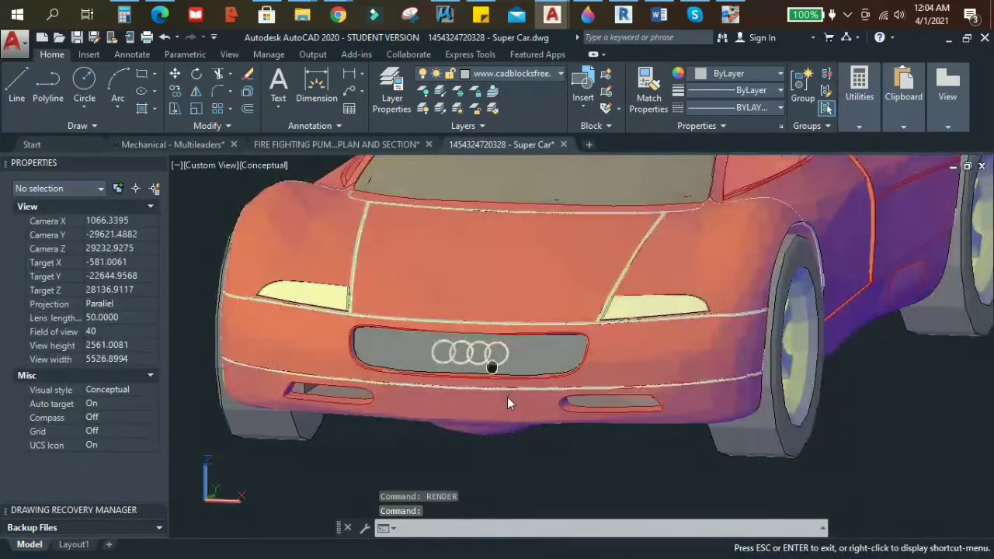
{"action": "scroll", "coordinate": [506, 403], "scroll_direction": "up", "scroll_amount": 2}
{"action": "scroll", "coordinate": [506, 403], "scroll_direction": "down", "scroll_amount": 2}
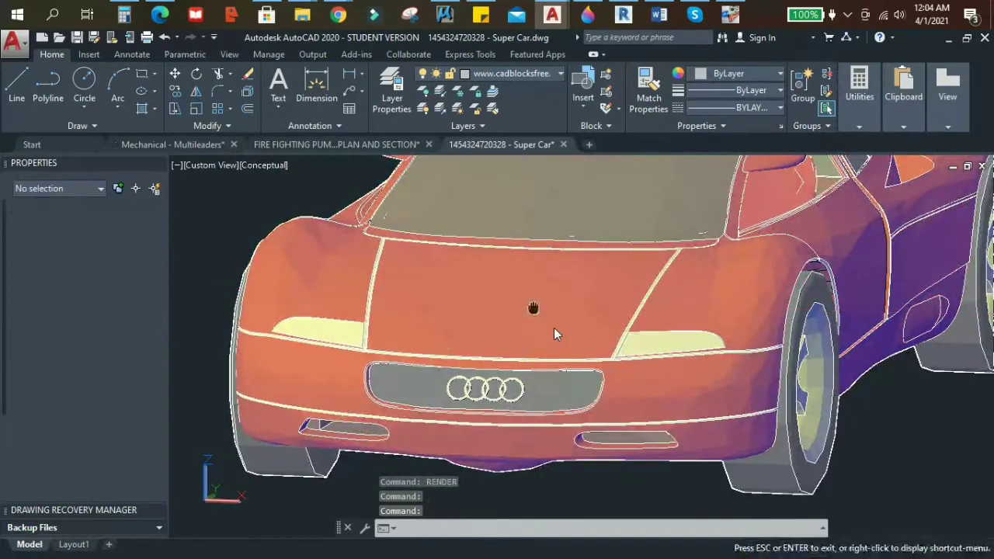
{"action": "middle_click_drag", "start_coordinate": [553, 327], "coordinate": [552, 337], "text": "shift"}
{"action": "scroll", "coordinate": [552, 337], "scroll_direction": "up", "scroll_amount": 2}
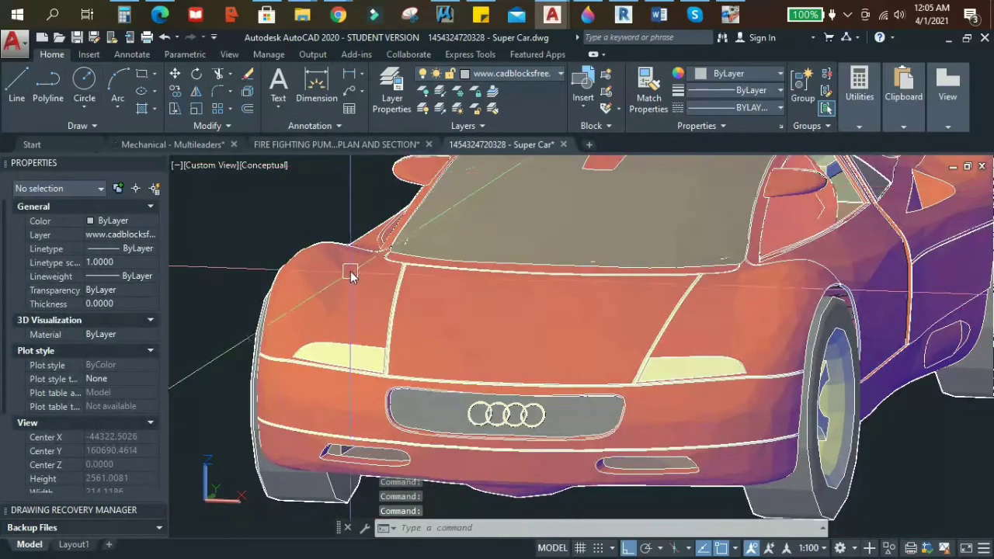
Render the close-up front view of the red car with the RENDER command.
{"action": "type", "text": "RE"}
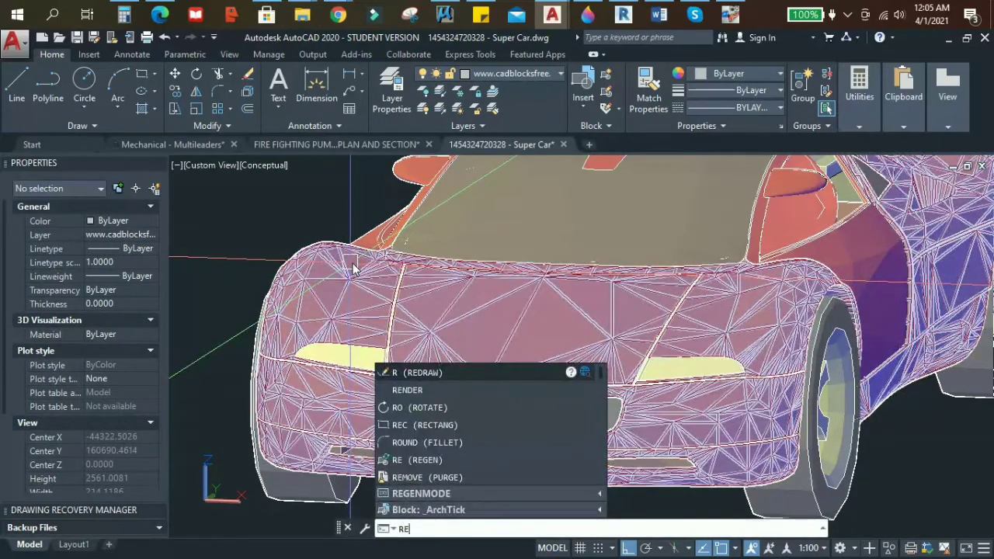
{"action": "type", "text": "NDER"}
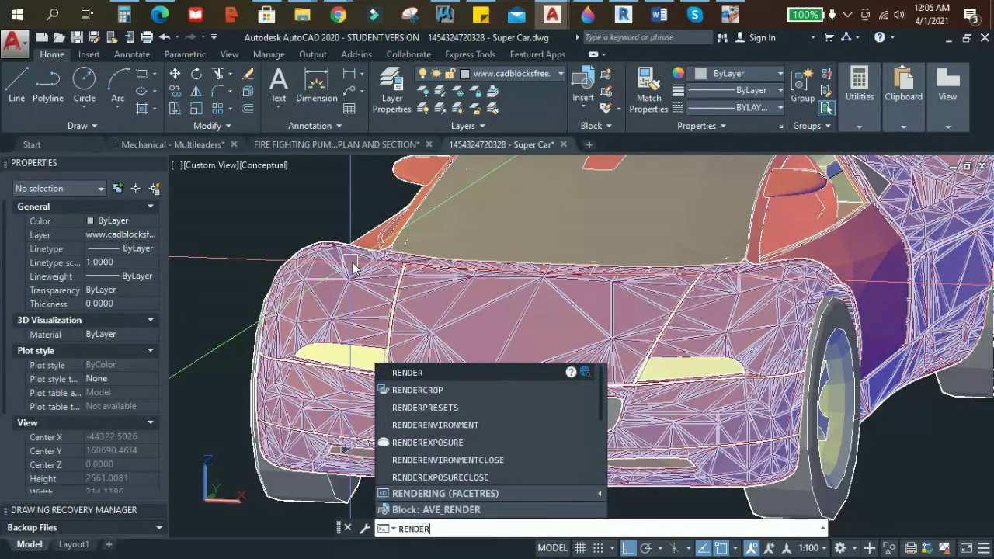
{"action": "key", "text": "Return"}
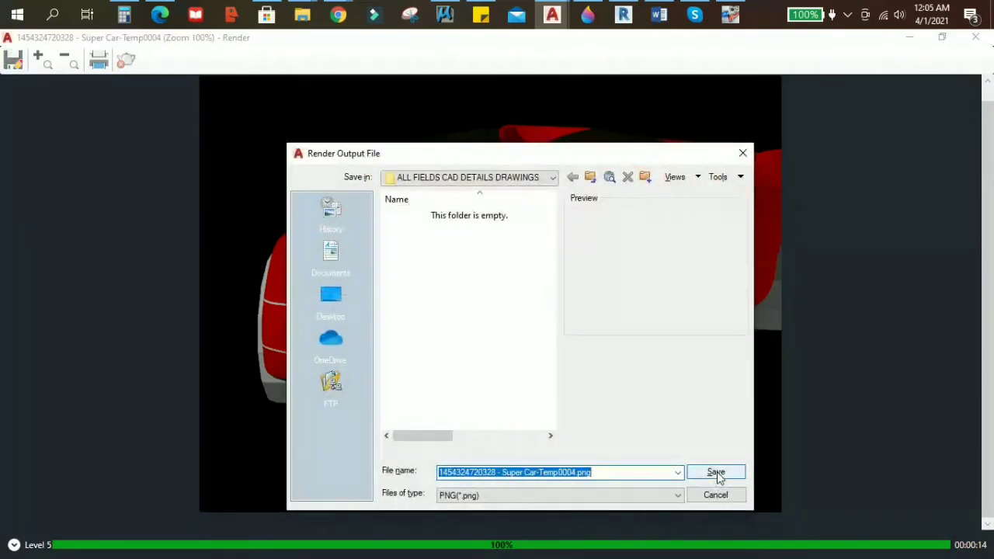
Save the front render to Documents as Super Car-Temp0004.png with default PNG options.
{"action": "left_click", "coordinate": [339, 275]}
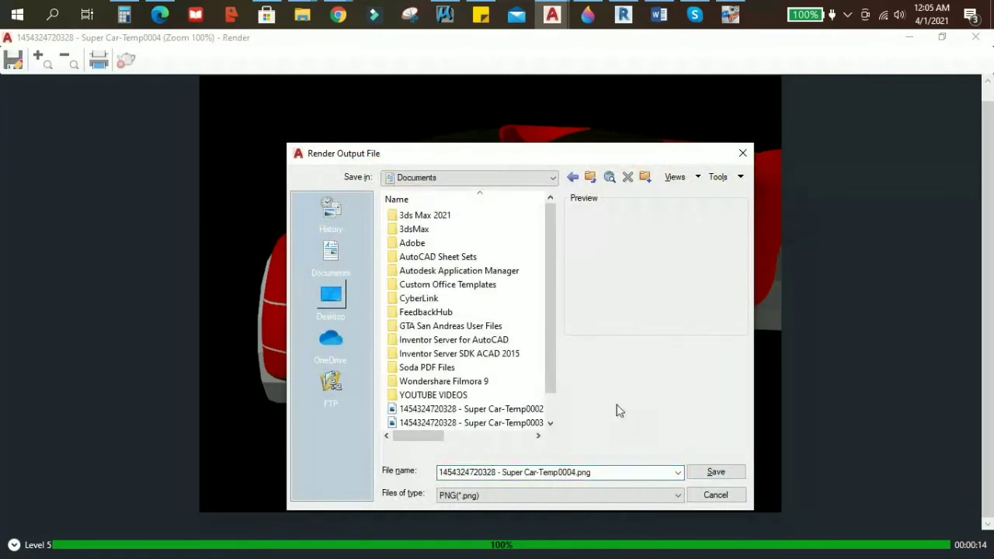
{"action": "scroll", "coordinate": [490, 357], "scroll_direction": "down", "scroll_amount": 1}
{"action": "left_click", "coordinate": [718, 476]}
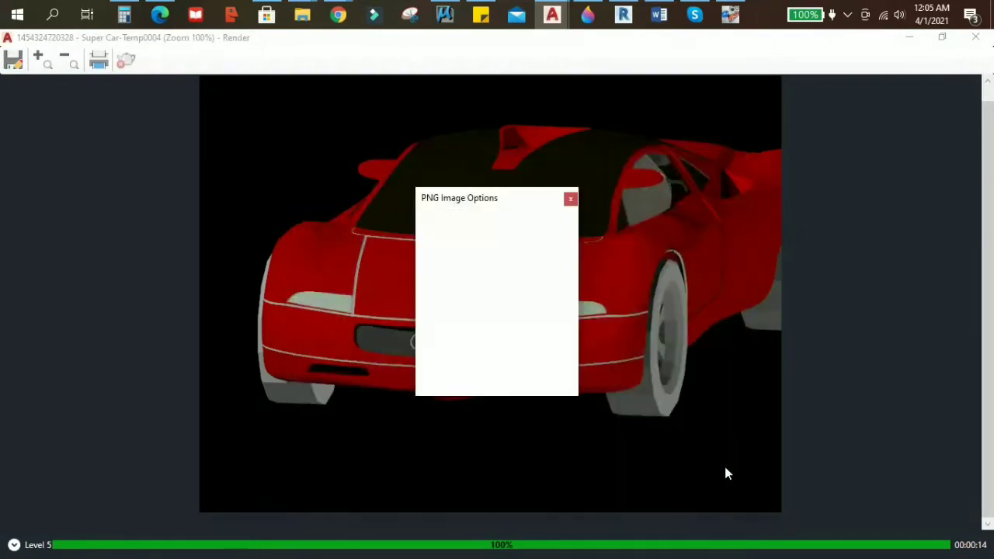
{"action": "left_click", "coordinate": [451, 383]}
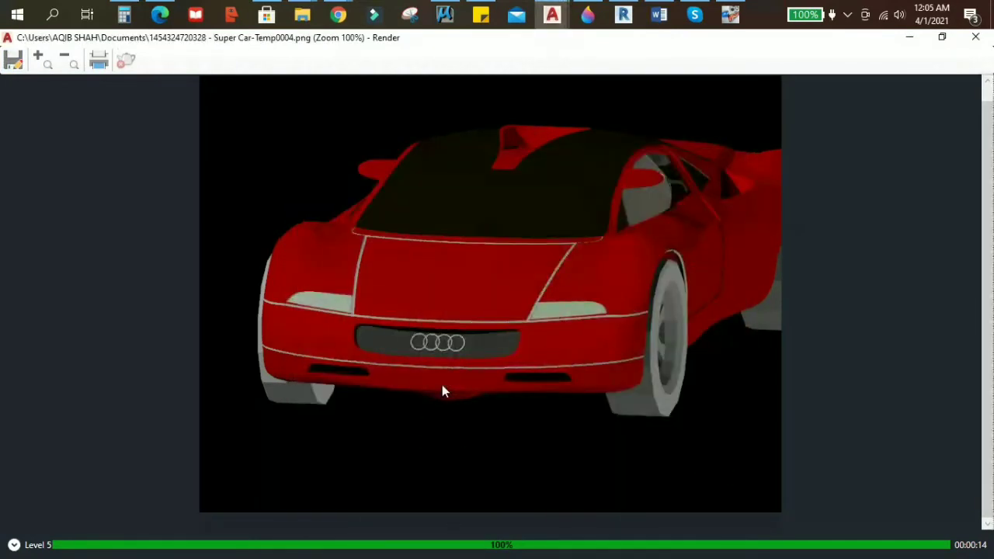
Close the Render window and return to the Super Car.dwg drawing.
{"action": "scroll", "coordinate": [528, 317], "scroll_direction": "up", "scroll_amount": 1}
{"action": "scroll", "coordinate": [535, 303], "scroll_direction": "down", "scroll_amount": 5}
{"action": "scroll", "coordinate": [505, 305], "scroll_direction": "up", "scroll_amount": 6}
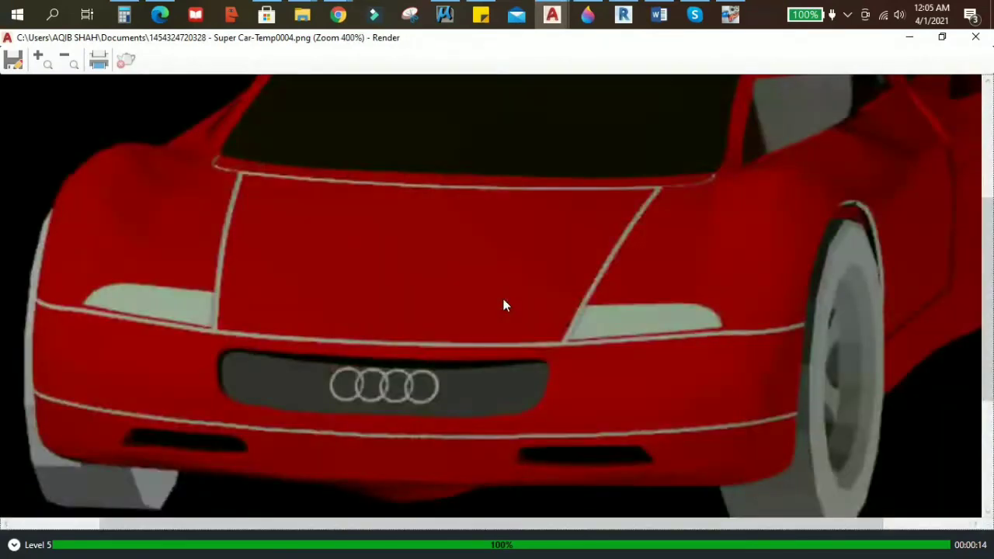
{"action": "scroll", "coordinate": [504, 305], "scroll_direction": "down", "scroll_amount": 1}
{"action": "scroll", "coordinate": [504, 305], "scroll_direction": "down", "scroll_amount": 3}
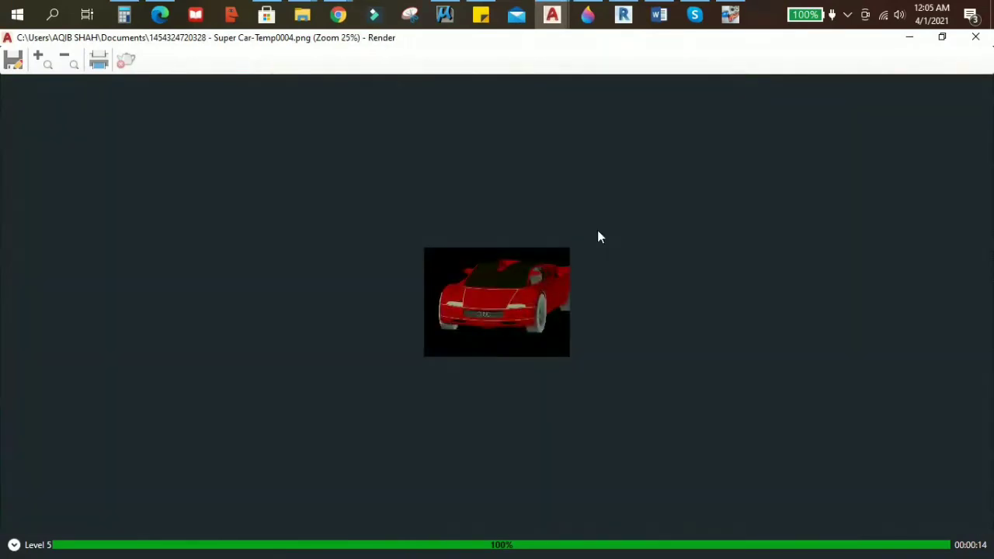
{"action": "left_click", "coordinate": [975, 36]}
{"action": "scroll", "coordinate": [473, 310], "scroll_direction": "down", "scroll_amount": 3}
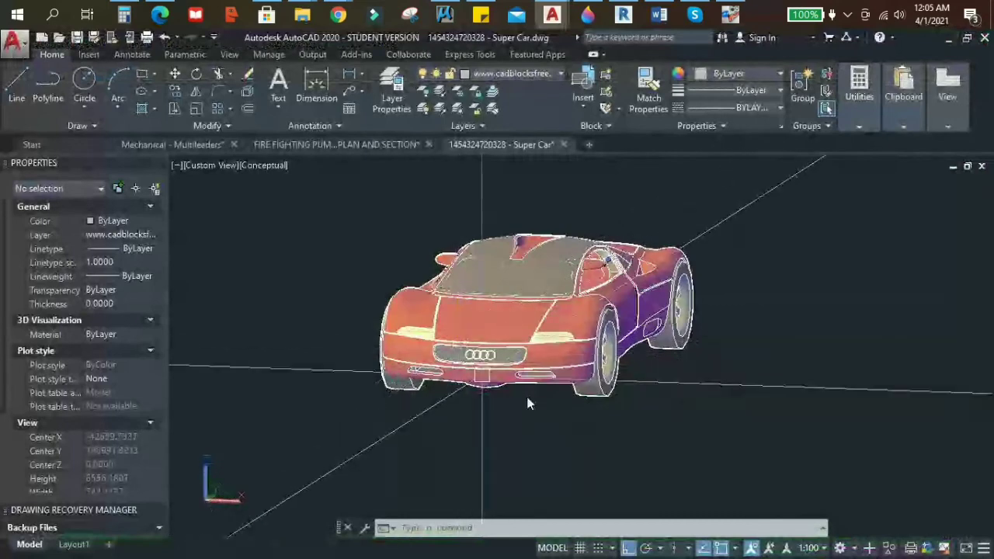
{"action": "left_click", "coordinate": [14, 45]}
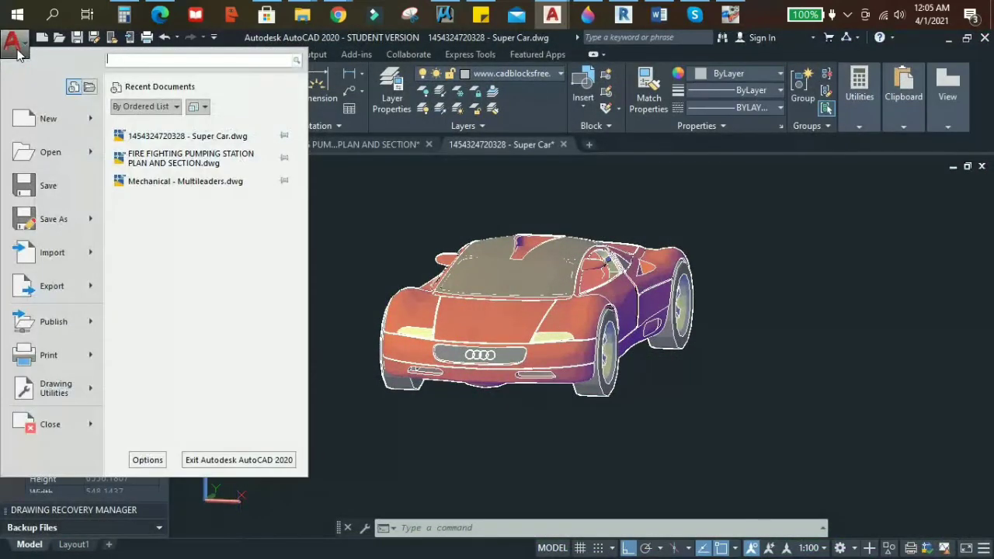
{"action": "left_click", "coordinate": [17, 51]}
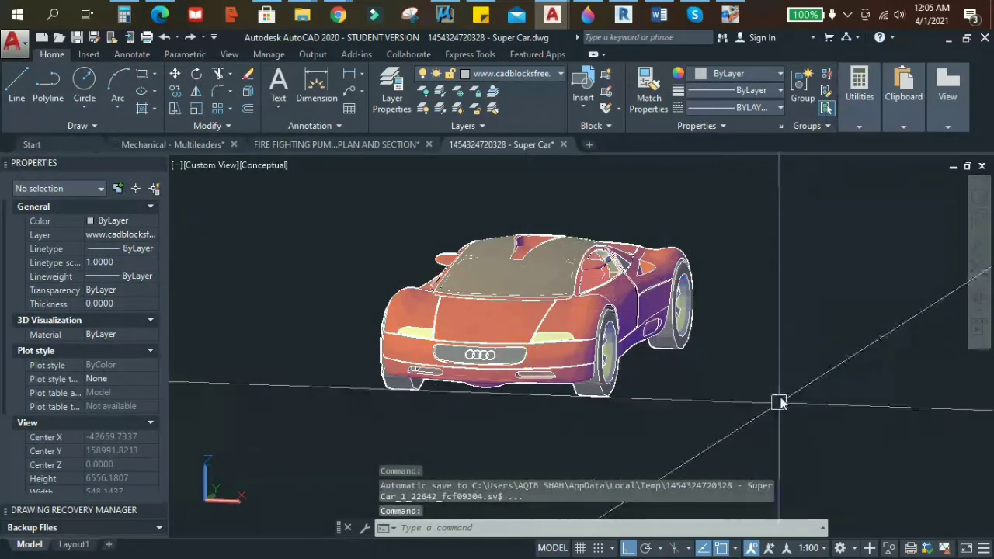
{"action": "middle_click_drag", "start_coordinate": [780, 375], "coordinate": [723, 391], "text": "shift"}
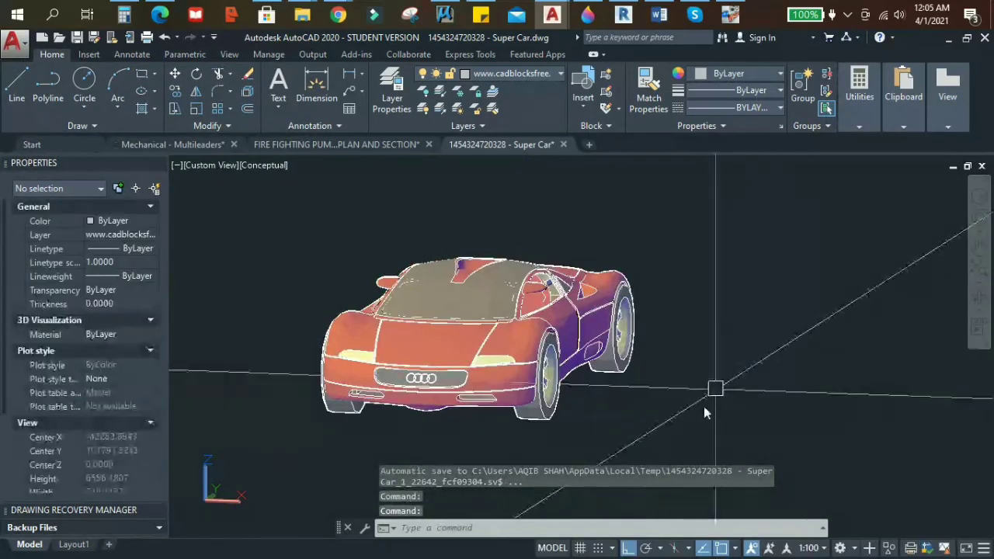
{"action": "left_click", "coordinate": [459, 532]}
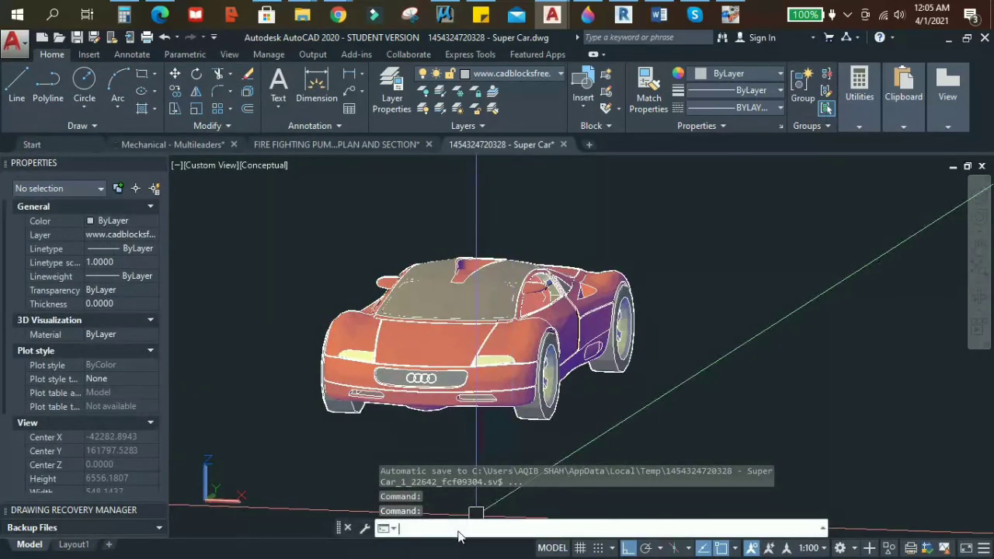